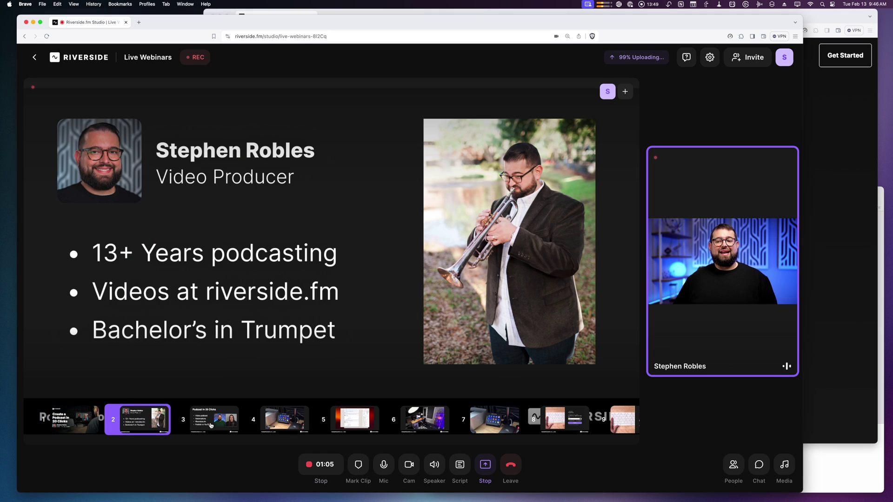
- Show slide 3, 'Podcast in 20 Clicks', on the main stage from the slide strip
left_click(210, 425)
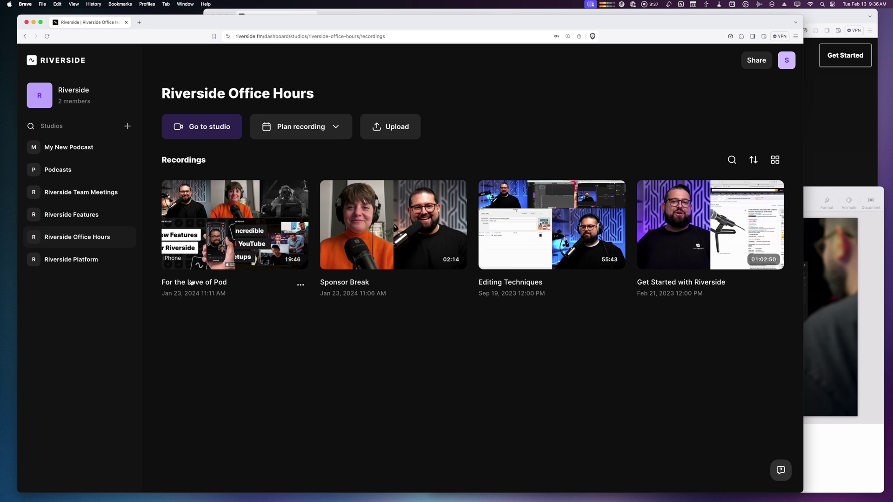
- Add a studio named 'Live Webinars', look over its settings, and return to its recordings page
left_click(127, 127)
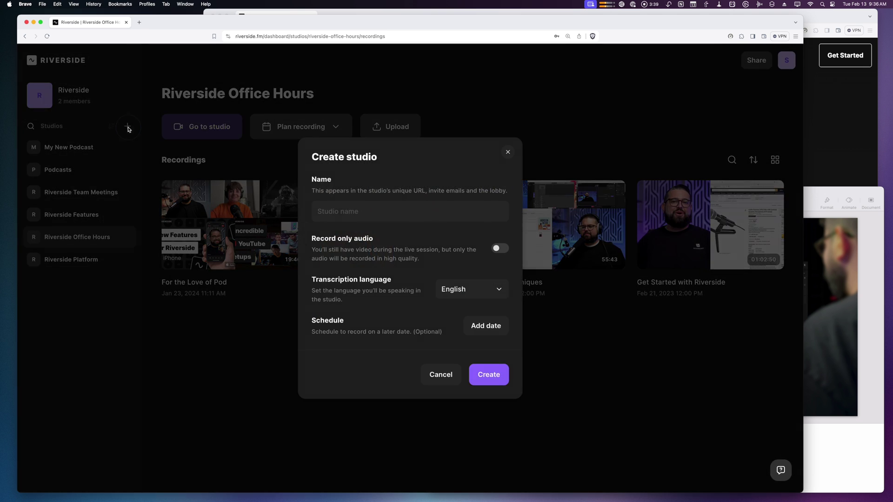
type("Live Webinars")
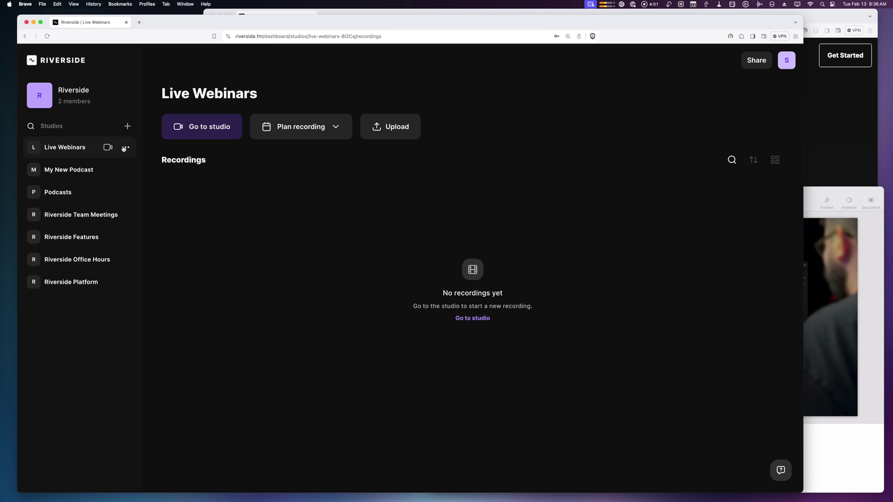
left_click(125, 148)
left_click(196, 249)
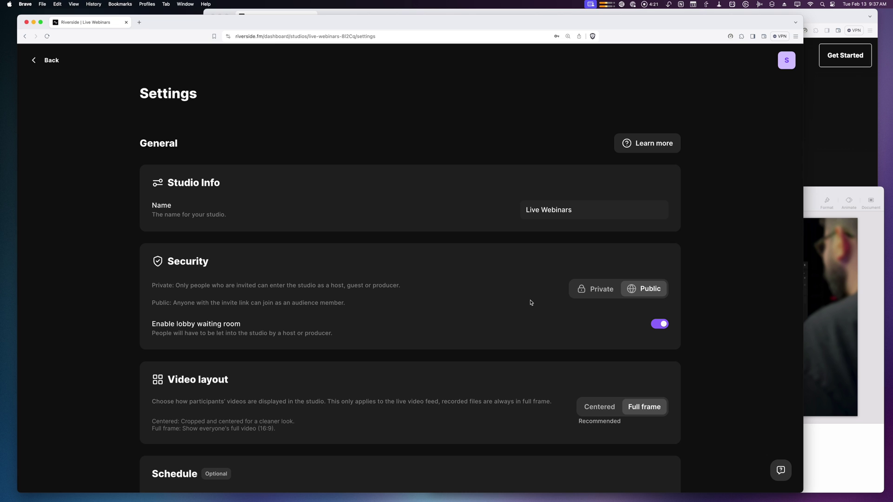
left_click(34, 65)
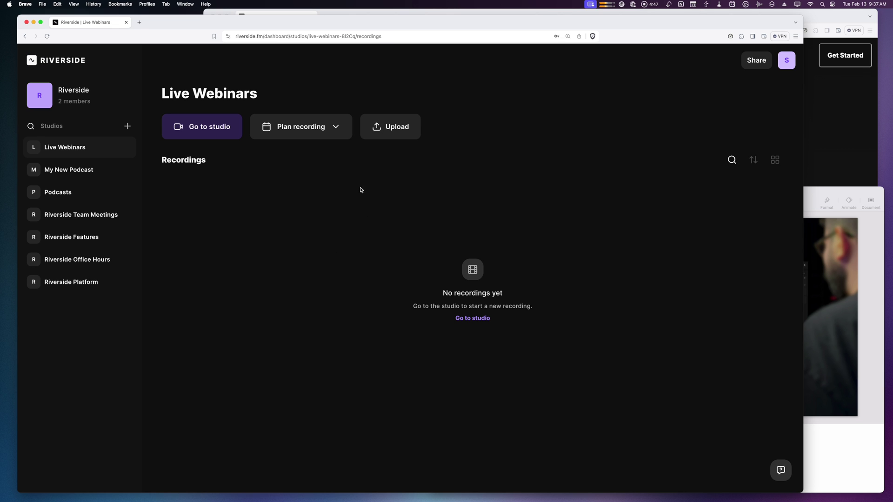
left_click(331, 125)
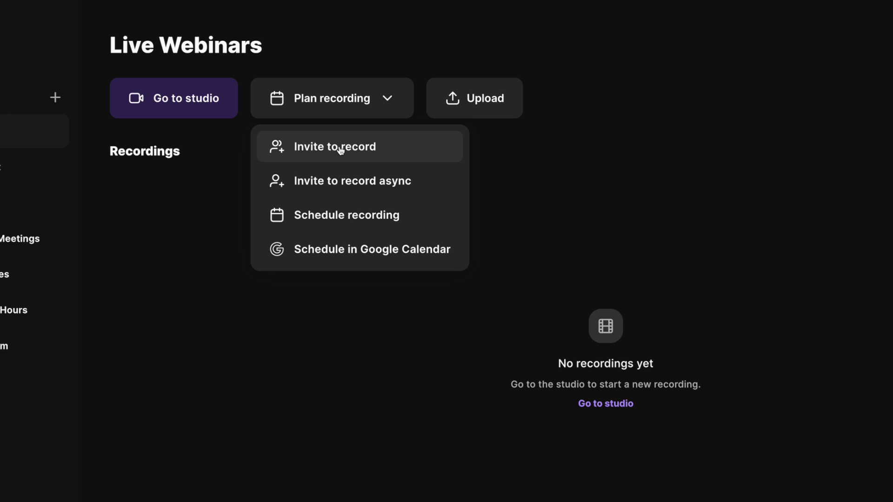
left_click(341, 150)
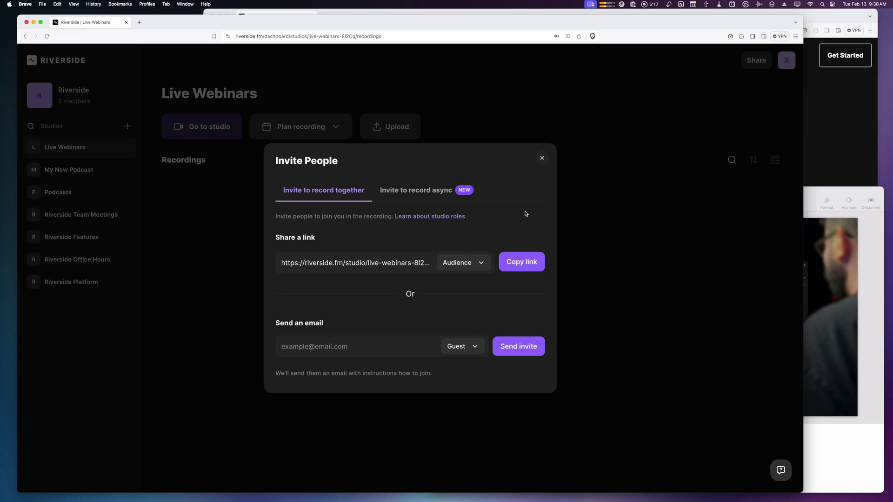
left_click(542, 158)
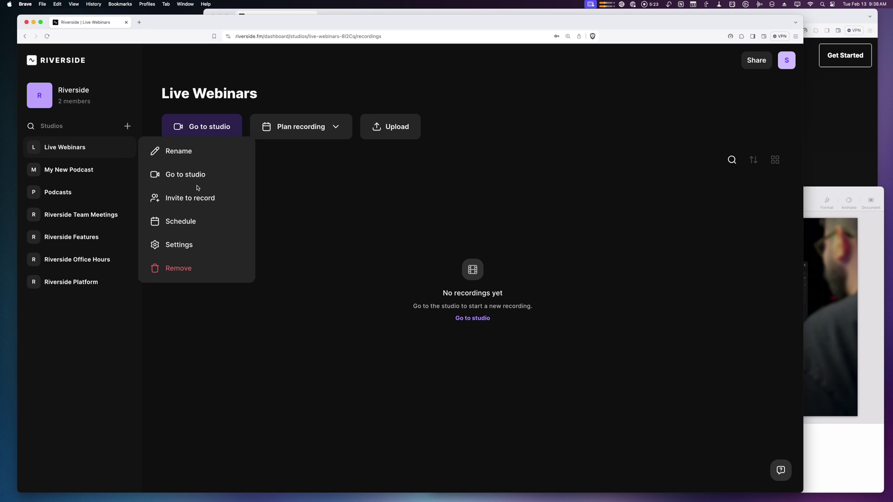
- Switch on Custom Service RTMP live streaming in the Live Webinars studio settings
left_click(201, 240)
scroll(426, 307, "down", 10)
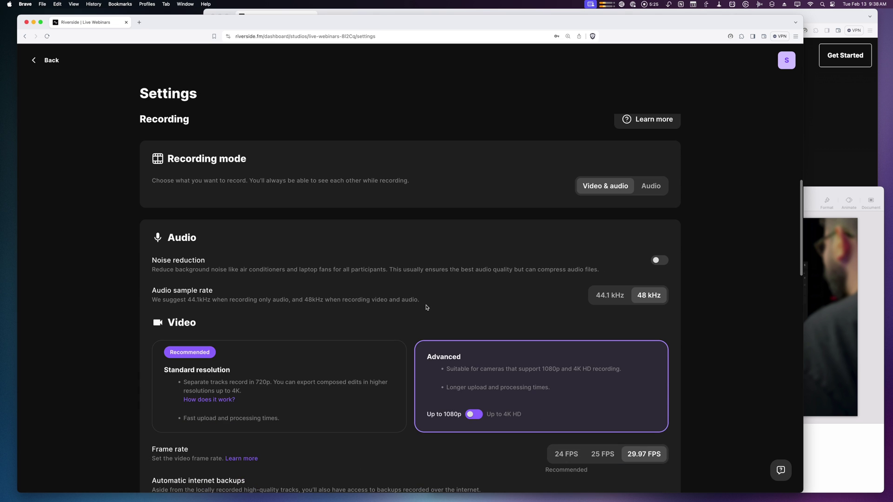
scroll(425, 305, "down", 3)
scroll(425, 305, "down", 8)
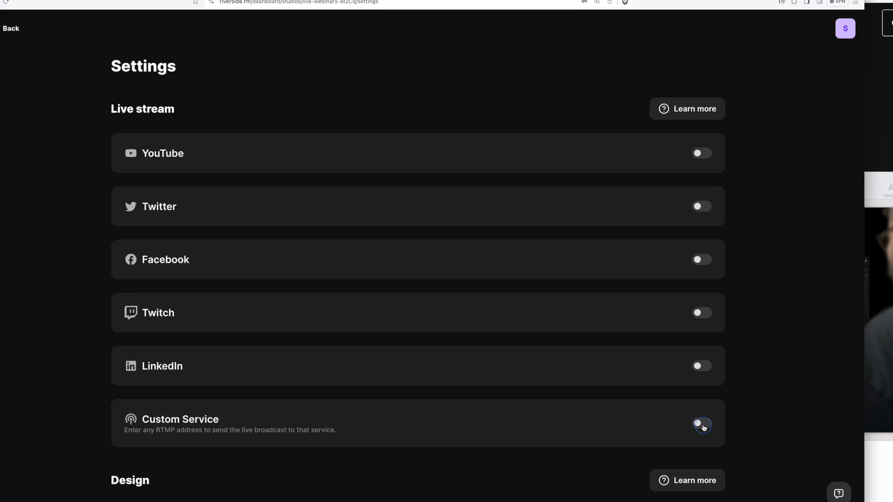
left_click(839, 479)
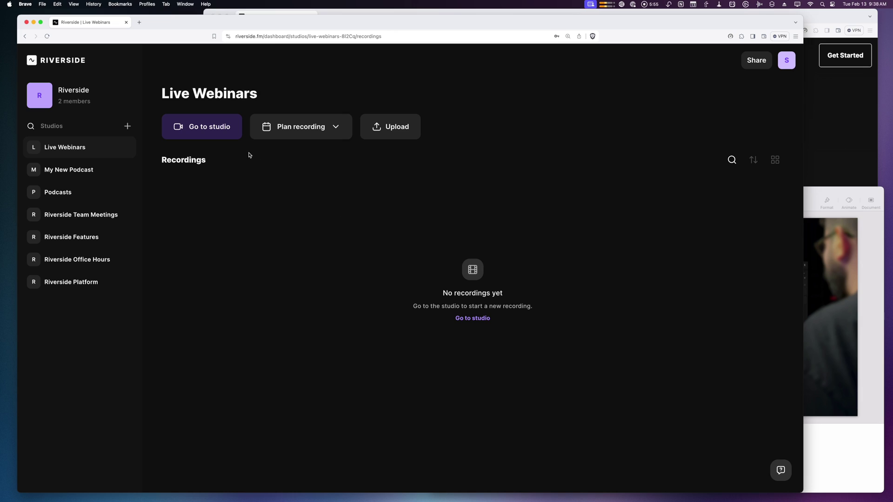
- Enter the Live Webinars studio, confirm headphones are in use, and join as host
left_click(215, 132)
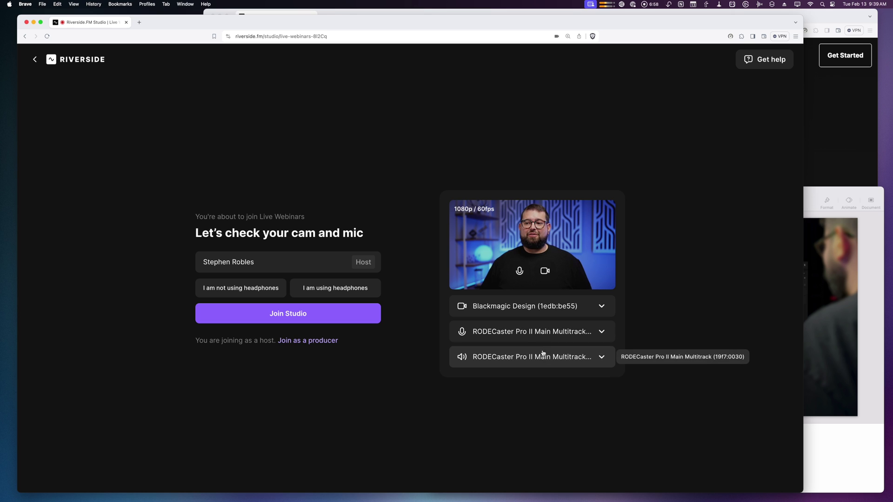
left_click(331, 289)
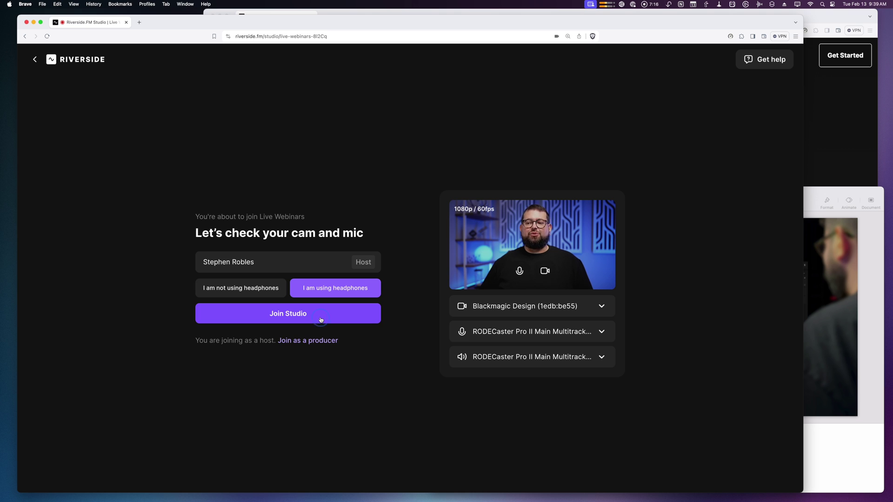
left_click(320, 320)
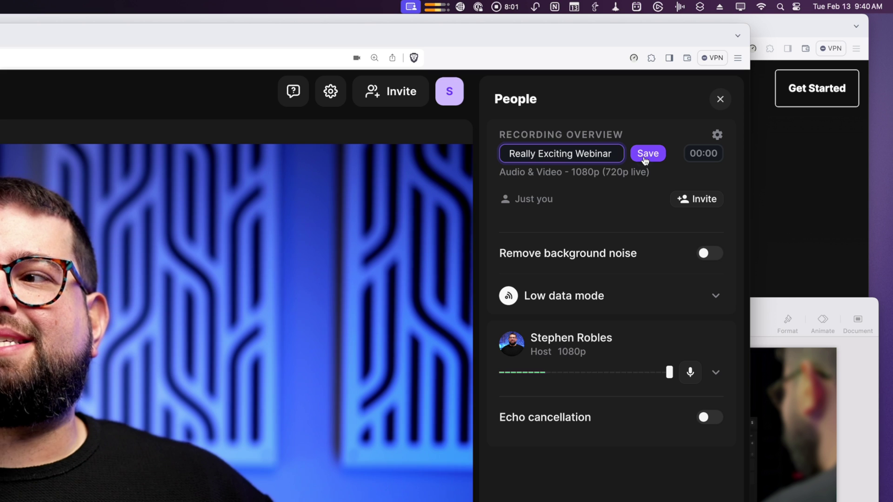
- Save the recording title 'Really Exciting Webinar' and bring up the media library
left_click(646, 154)
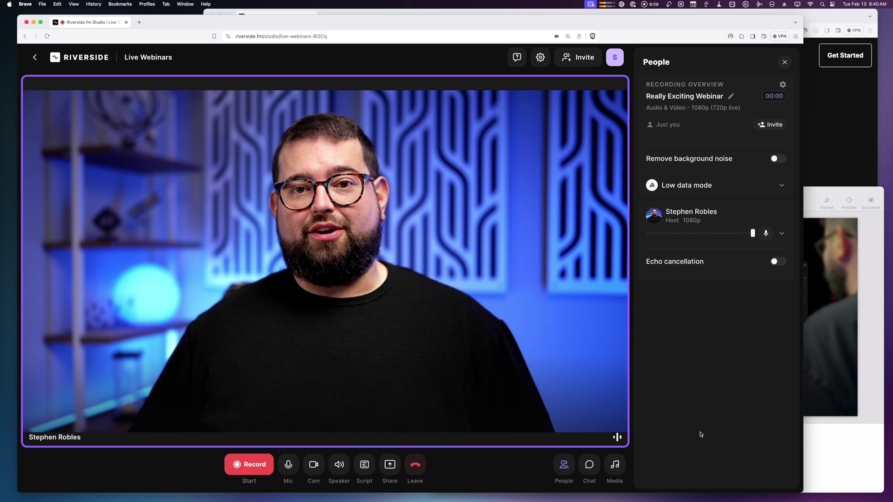
left_click(615, 465)
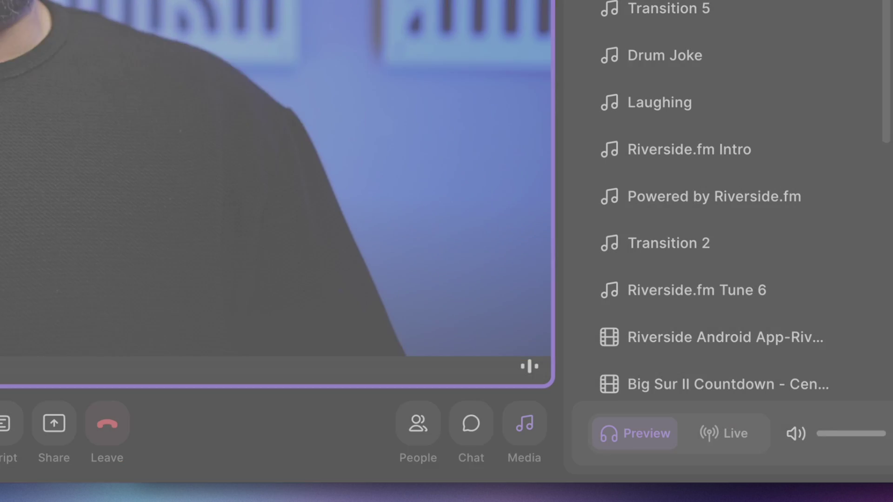
- Preview Big Sur II Countdown, skip ahead, lower its volume, and play it Live
left_click(494, 135)
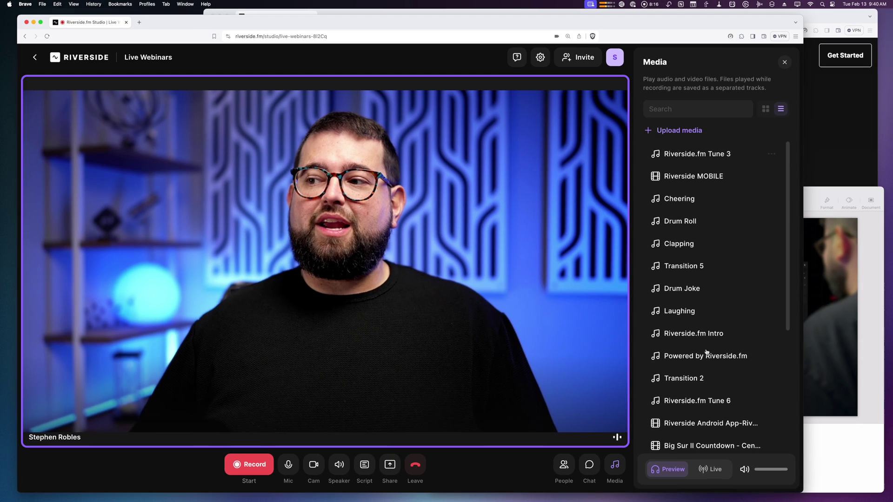
scroll(706, 355, "down", 3)
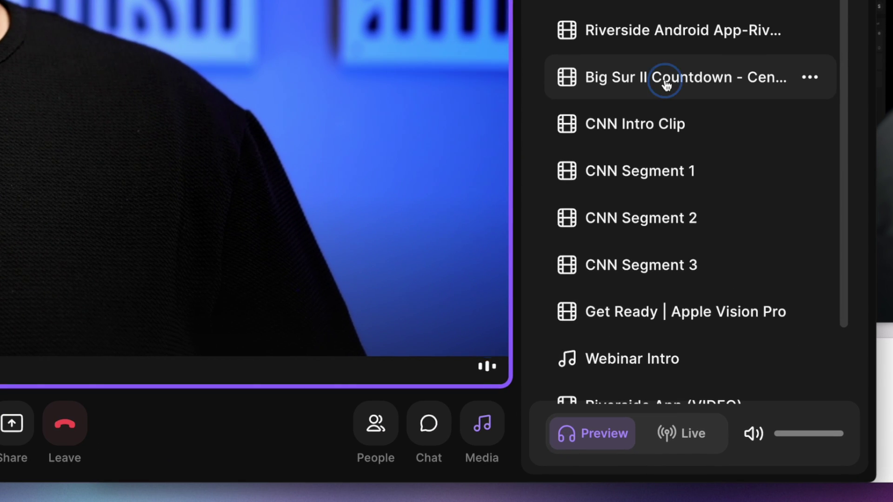
left_click(666, 84)
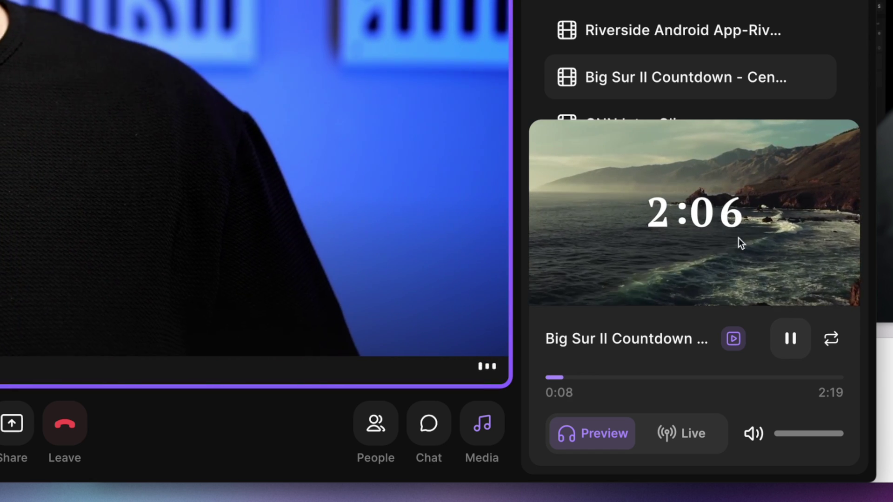
left_click(571, 377)
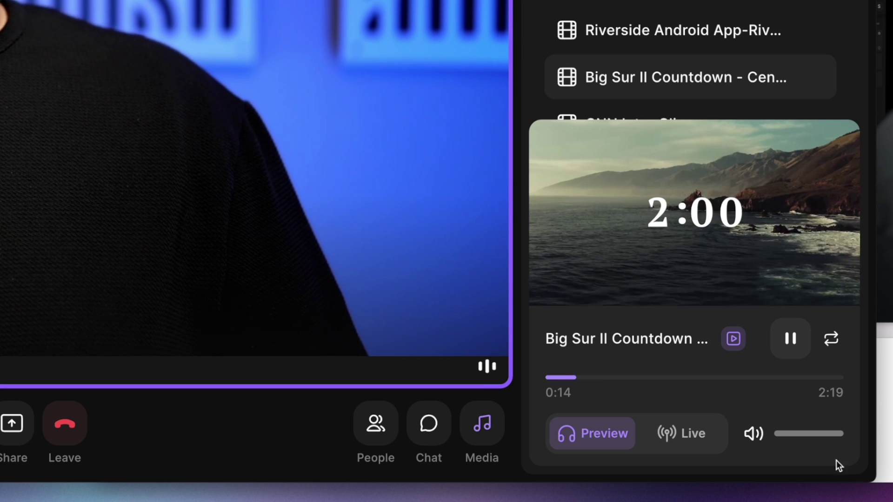
left_click_drag(832, 433, 773, 433)
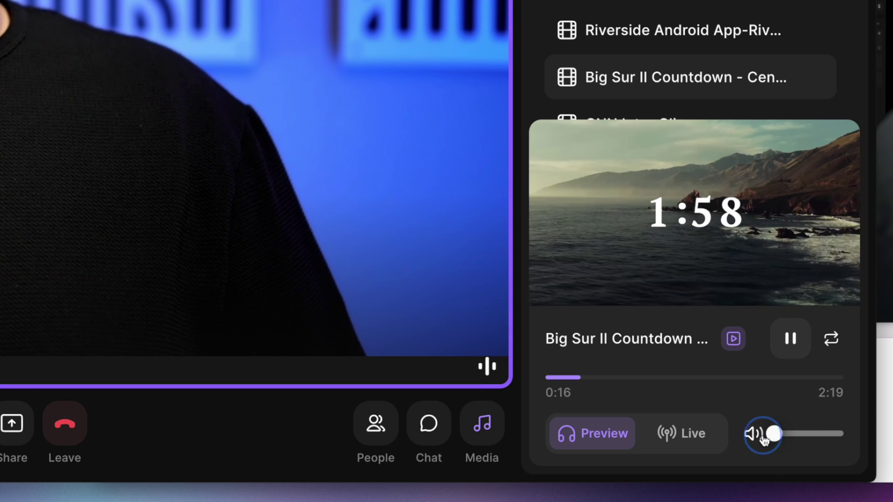
left_click(681, 433)
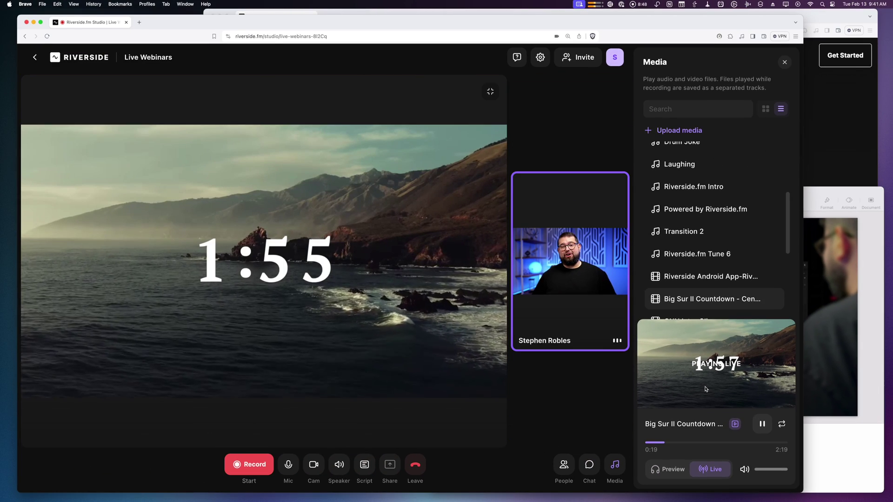
- Switch the countdown to private preview and briefly preview the Riverside Android App clip
left_click(680, 469)
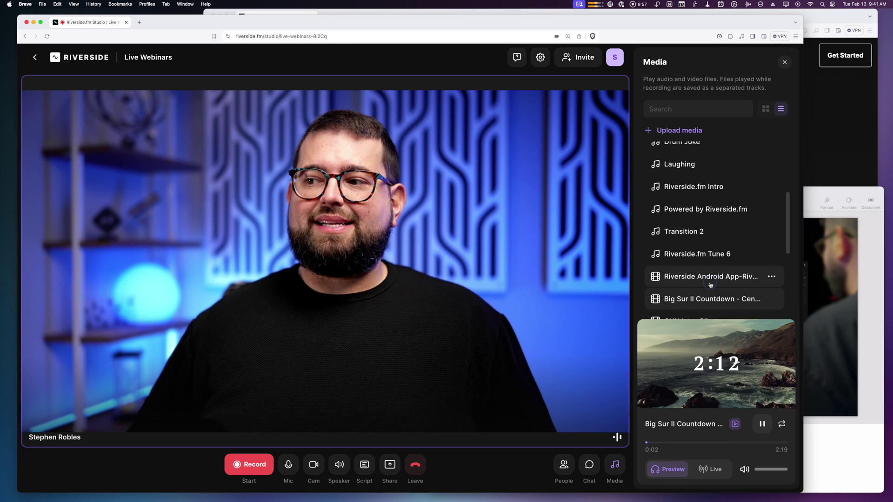
left_click(709, 279)
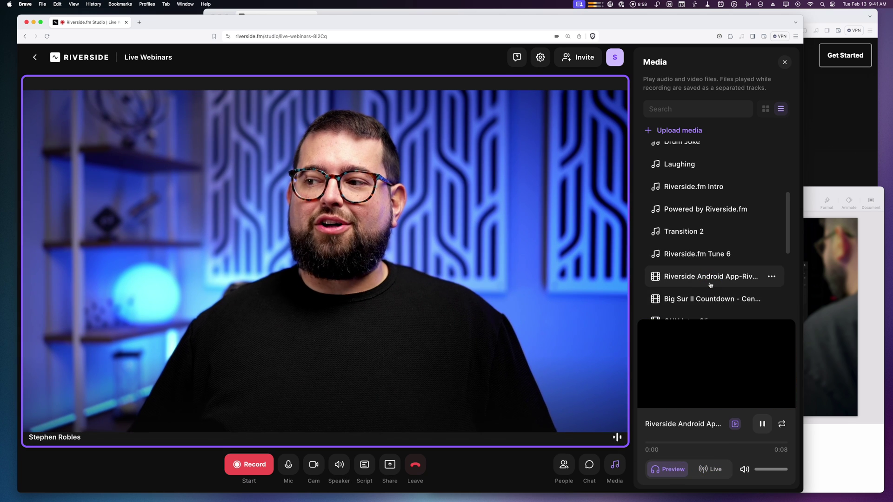
left_click(762, 424)
- Replay Big Sur II Countdown live on stage, then return it to private preview
scroll(692, 246, "up", 5)
scroll(694, 251, "down", 2)
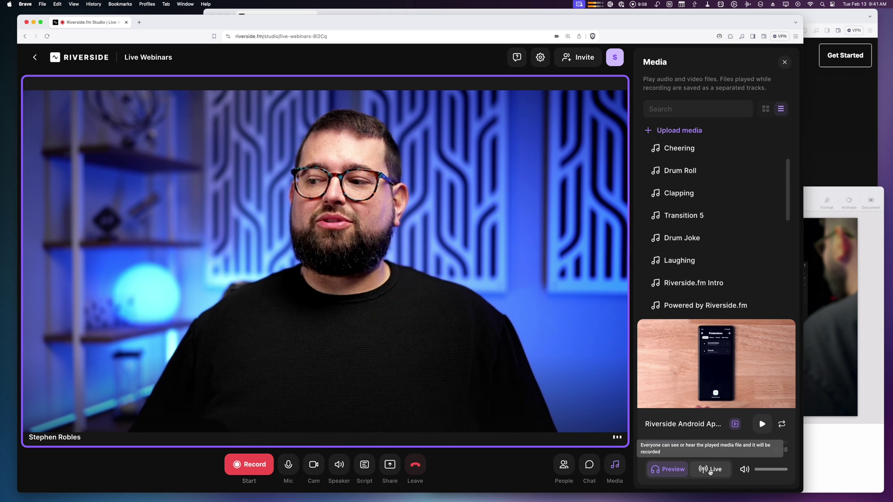
scroll(751, 266, "down", 6)
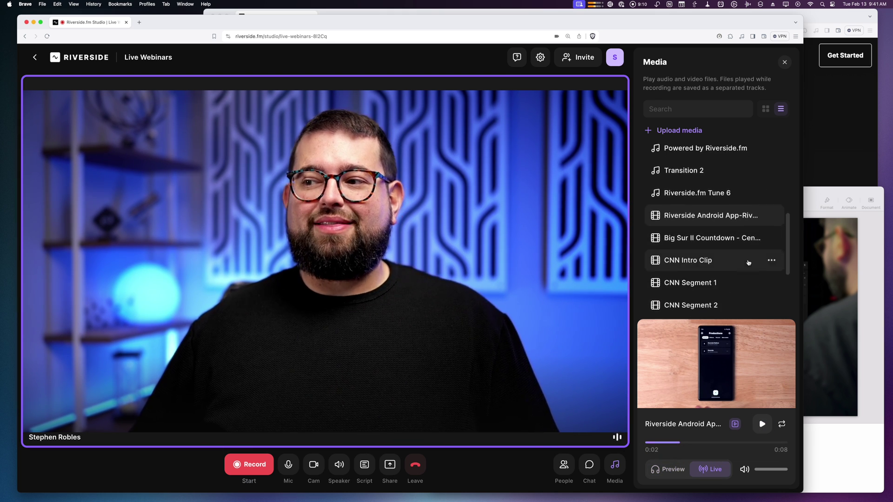
scroll(749, 266, "down", 1)
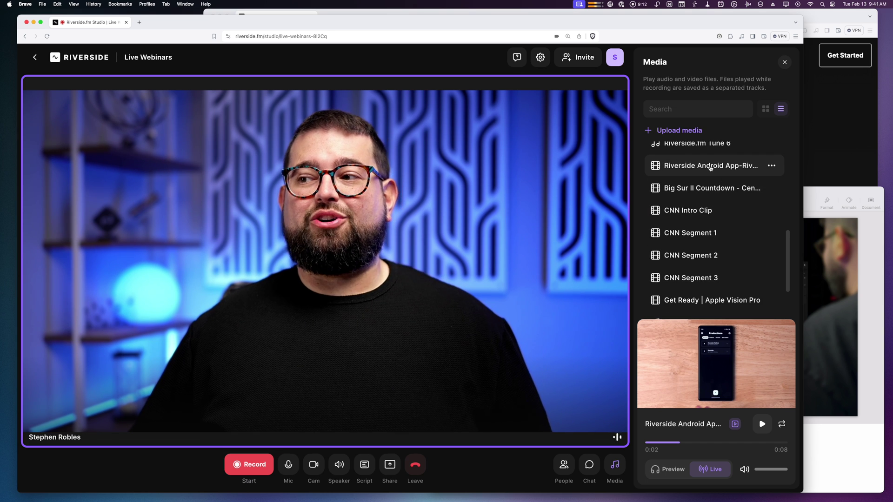
left_click(713, 188)
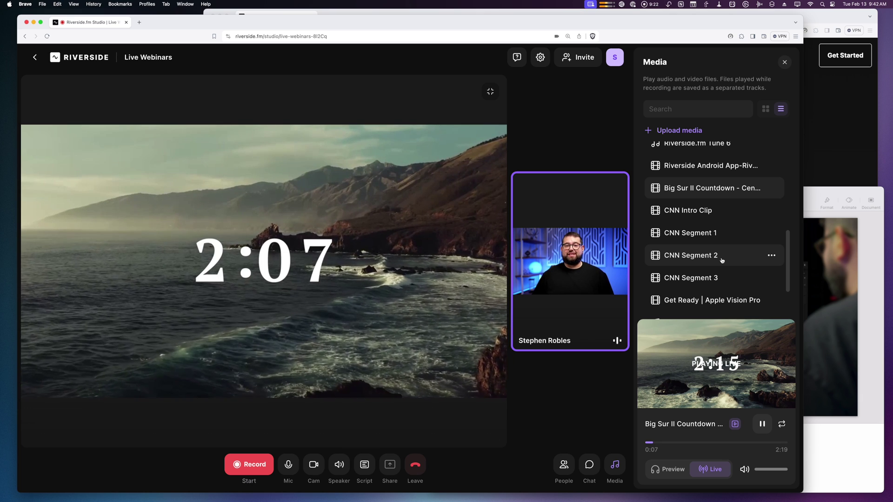
left_click(668, 470)
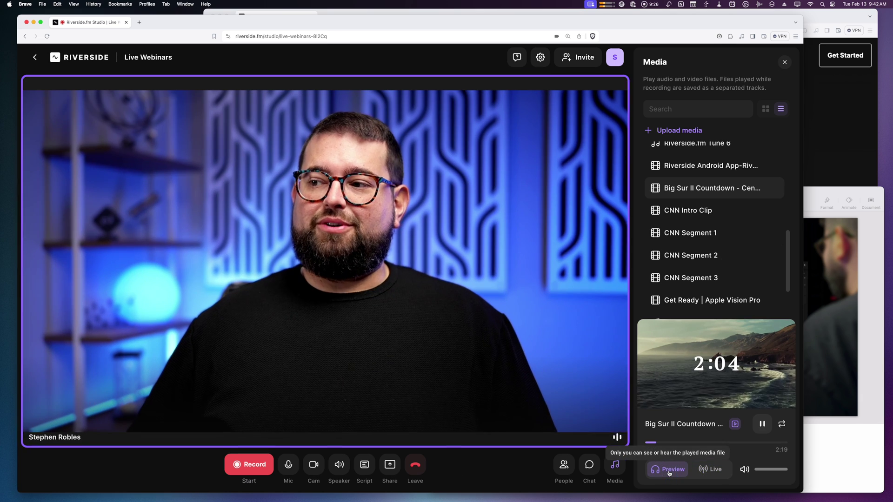
- Preview the 'Get Ready | Apple Vision Pro' clip and play it Live on stage
scroll(697, 223, "down", 3)
left_click(716, 217)
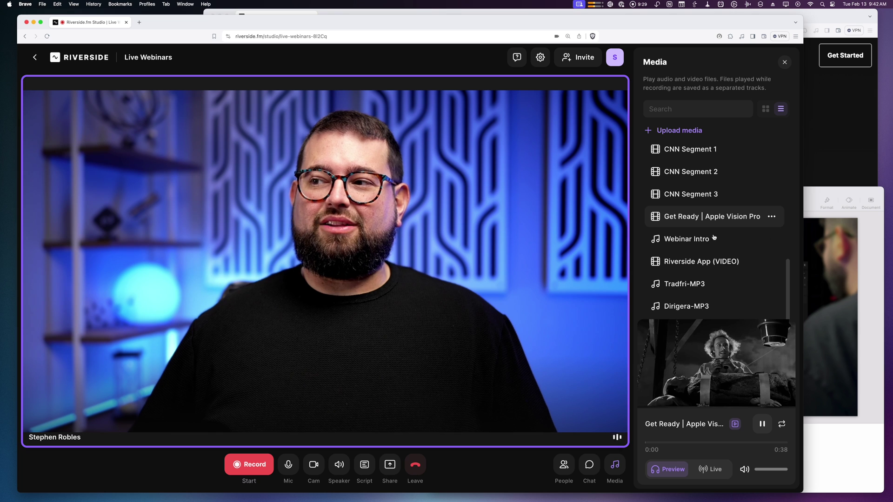
left_click(710, 469)
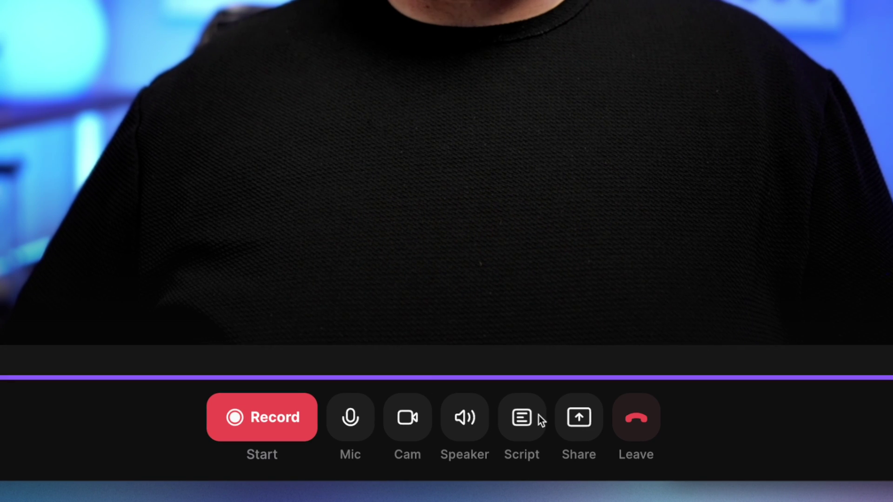
- Bring up the Script/Teleprompter overlay and edit the YouTube-upload script text
left_click(523, 418)
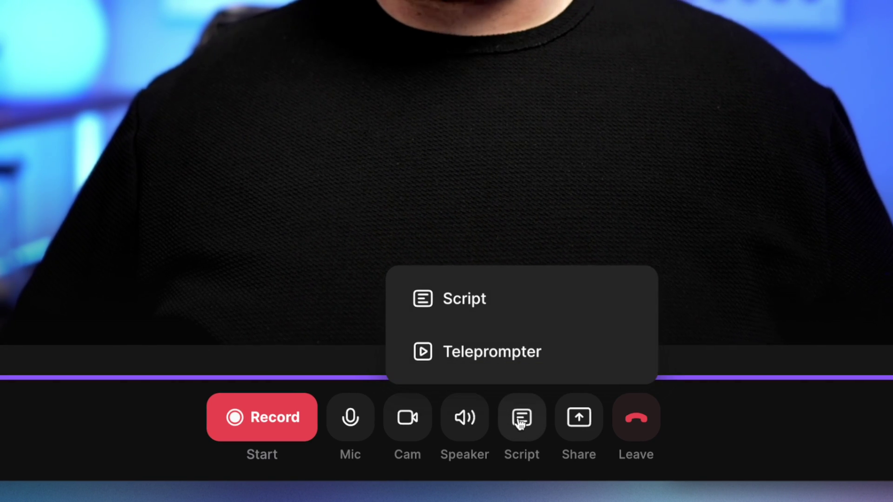
left_click(511, 296)
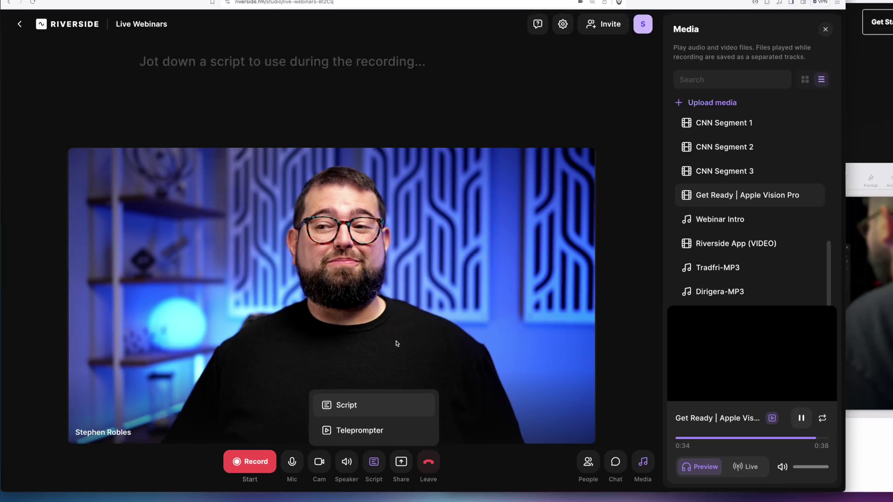
mouse_move(361, 192)
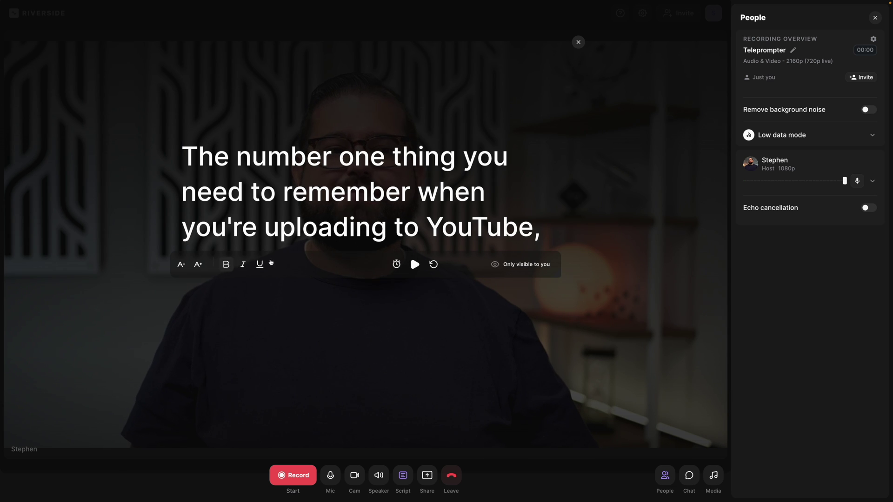
key("Right")
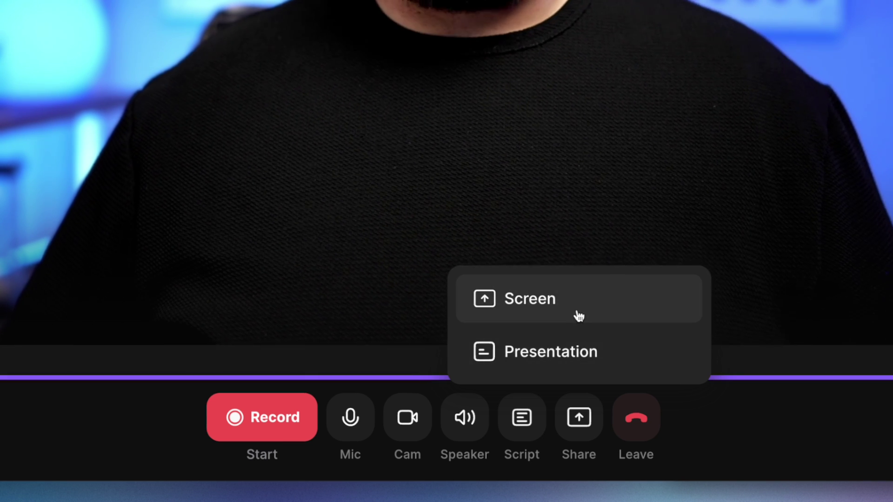
- Share the riverside.fm browser window to the stage via Share > Screen, Window tab
left_click(578, 312)
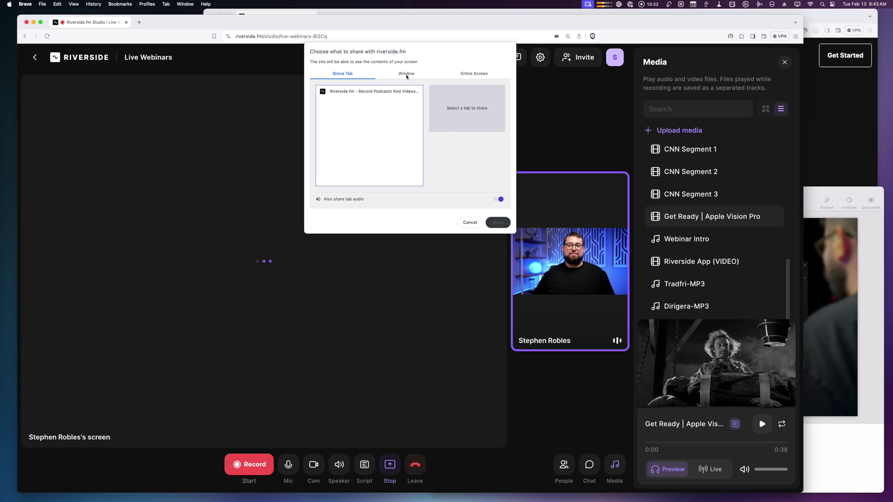
left_click(407, 74)
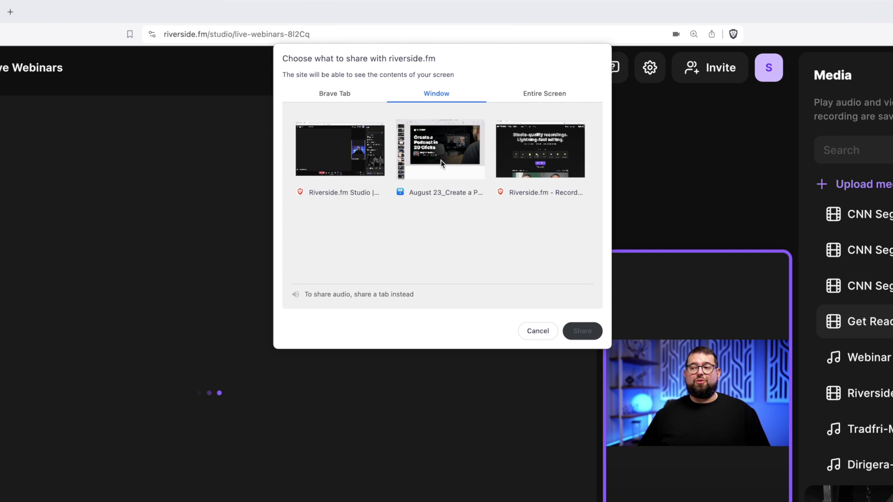
left_click(554, 93)
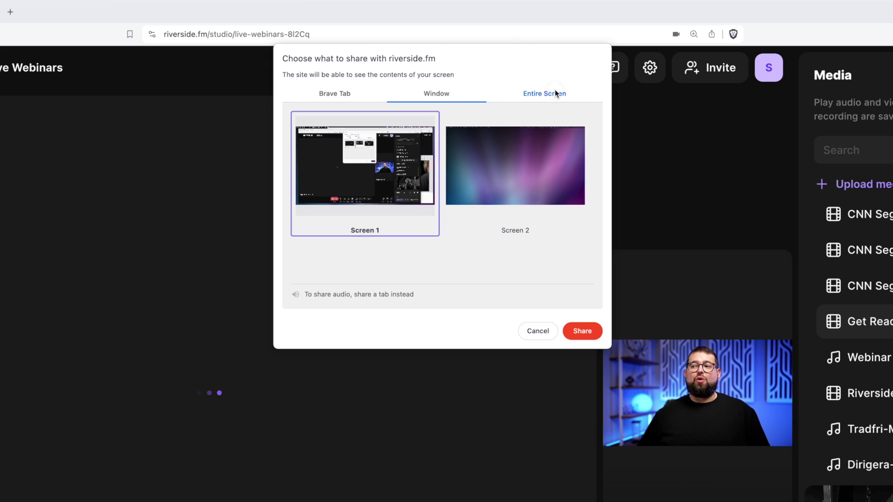
left_click(442, 95)
left_click(541, 173)
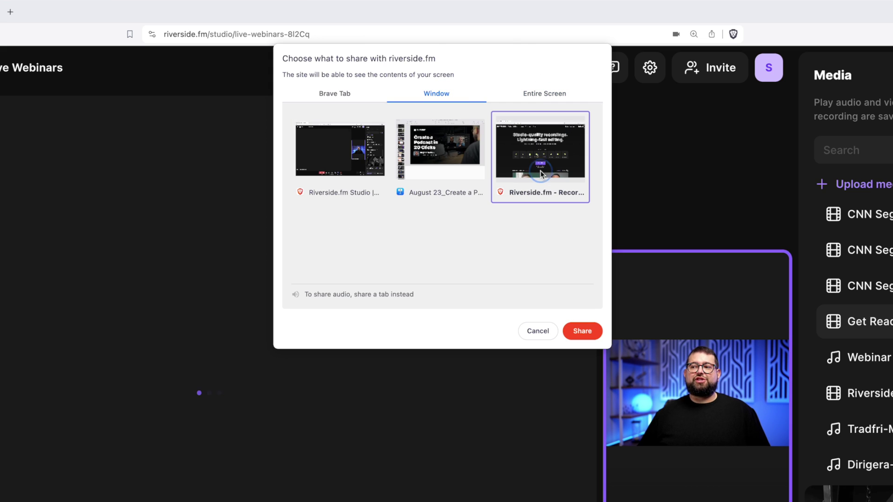
left_click(578, 331)
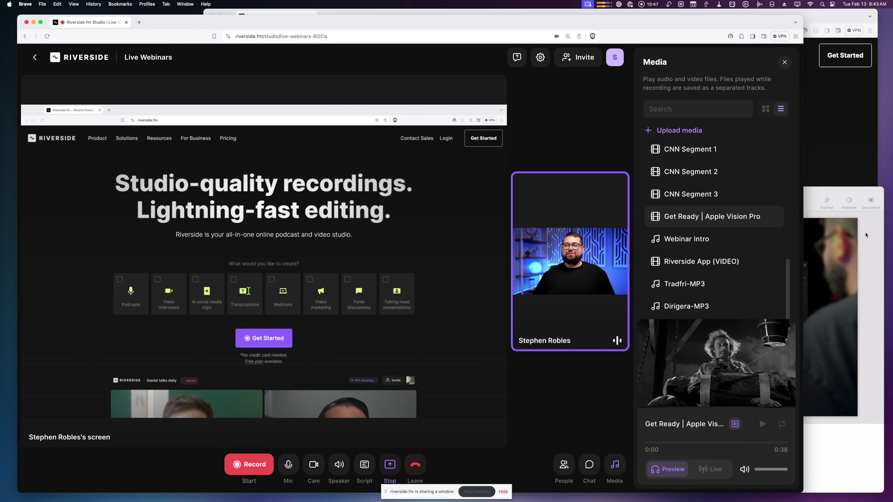
- Scroll through the shared riverside.fm site, then check the shared view in the studio
left_click(835, 121)
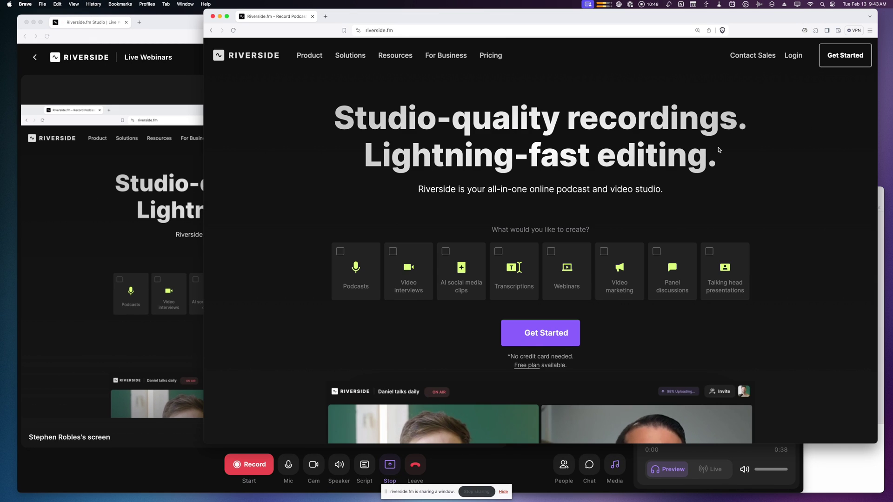
scroll(719, 150, "down", 3)
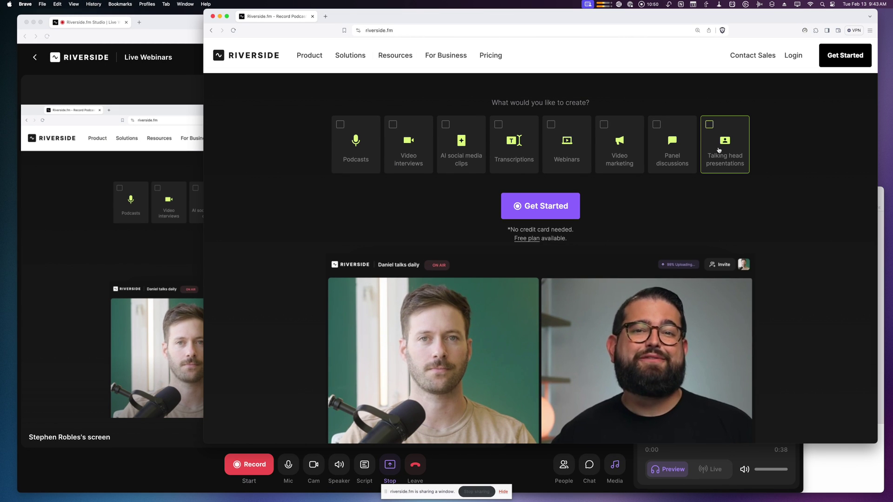
scroll(719, 150, "up", 2)
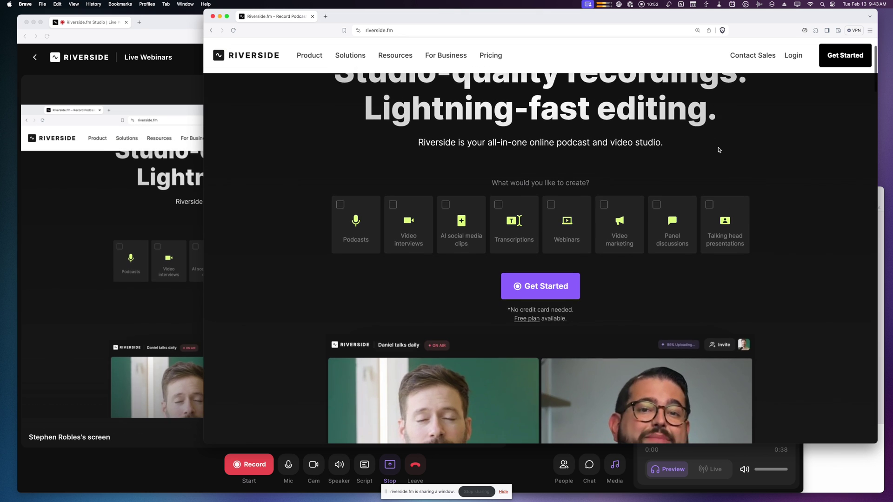
scroll(720, 150, "down", 2)
scroll(720, 149, "down", 1)
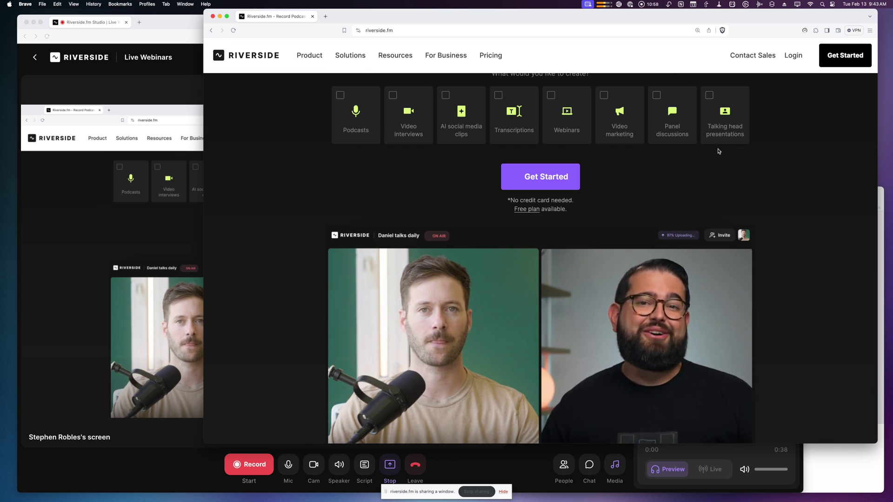
left_click(412, 445)
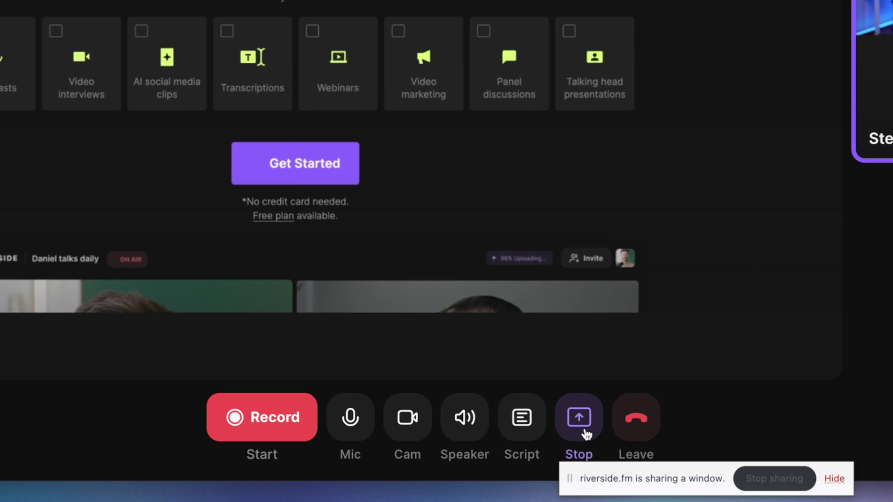
- Stop the browser screen share and upload the 'August 23_Create a Profess…' deck to the studio's presentations
left_click(390, 465)
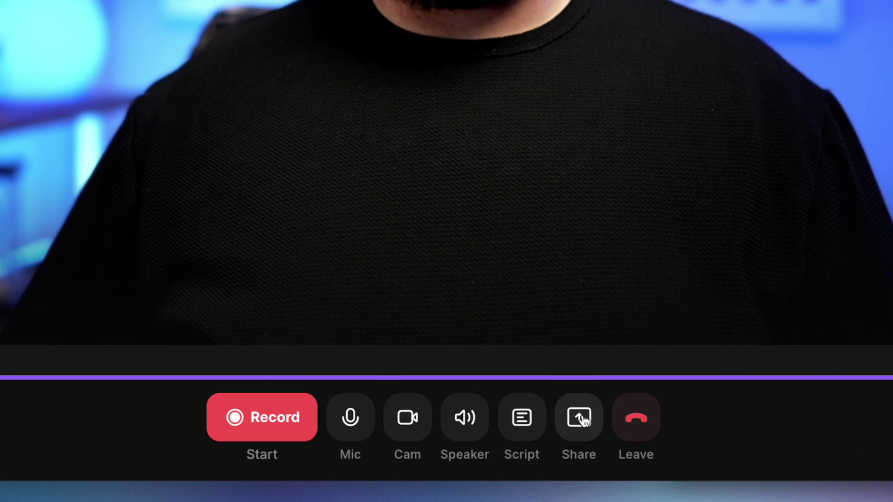
left_click(583, 421)
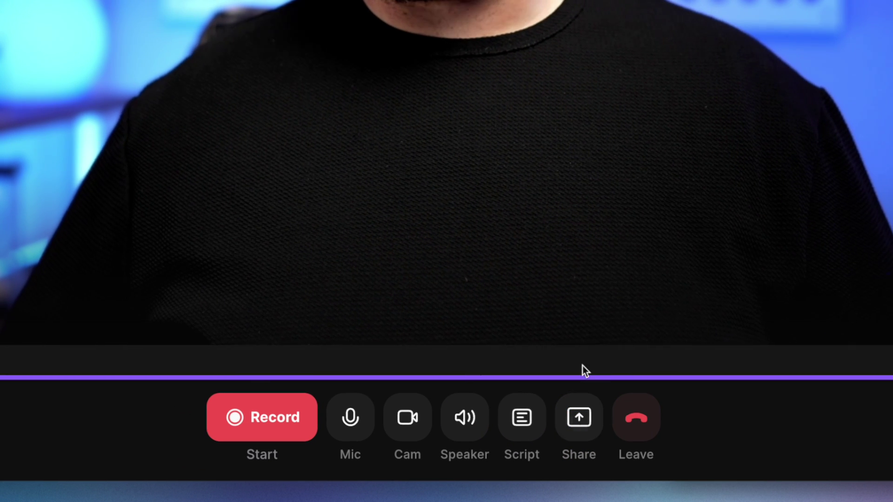
left_click(563, 423)
left_click(574, 360)
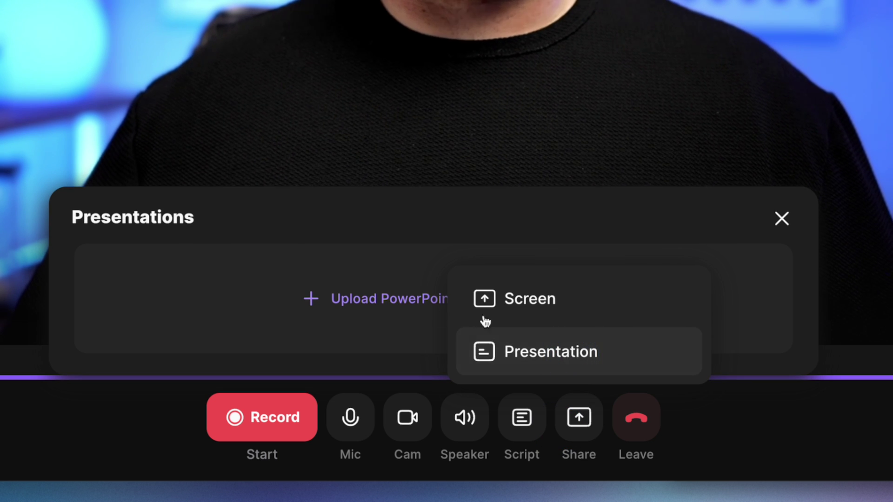
left_click(347, 305)
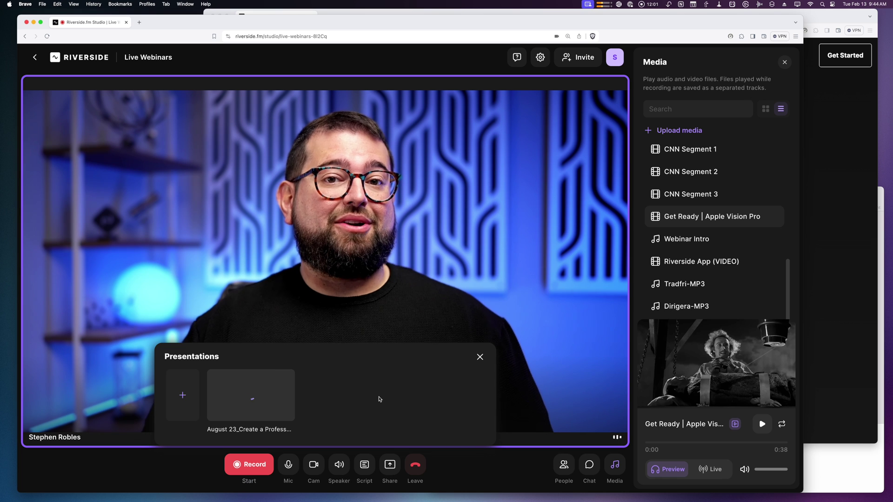
key("Escape")
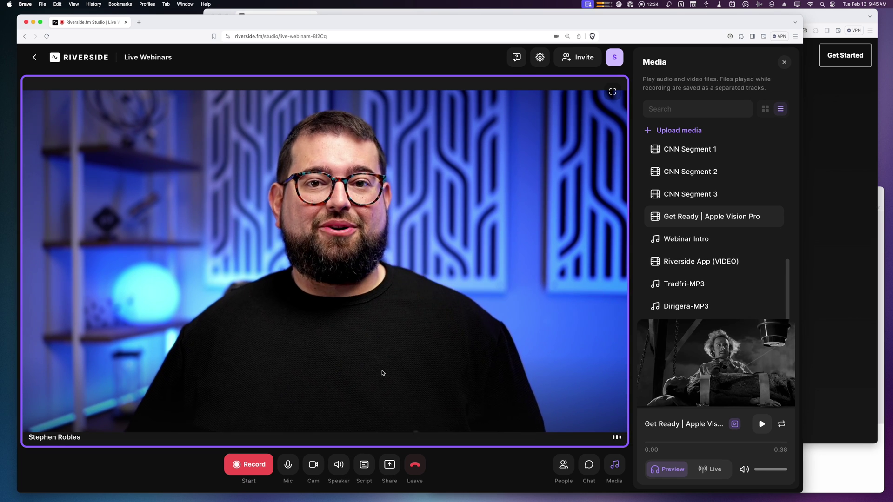
- Start recording the webinar from the Record options
left_click(254, 460)
left_click(249, 416)
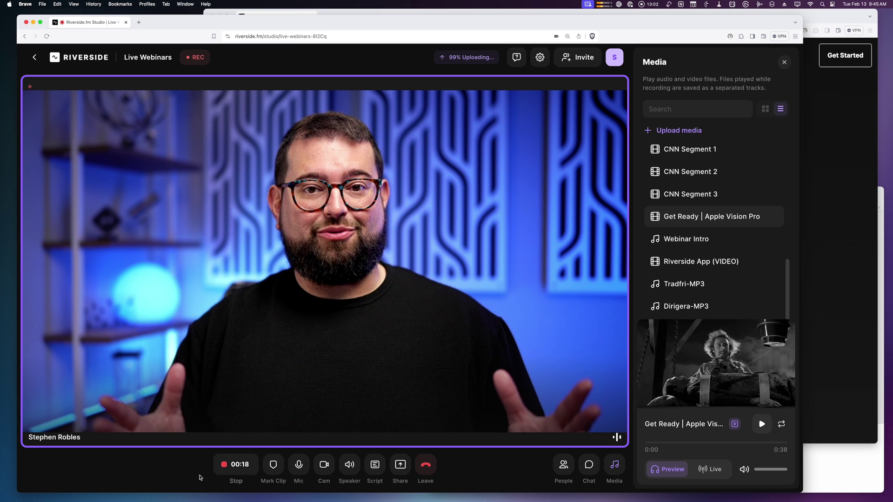
mouse_move(263, 261)
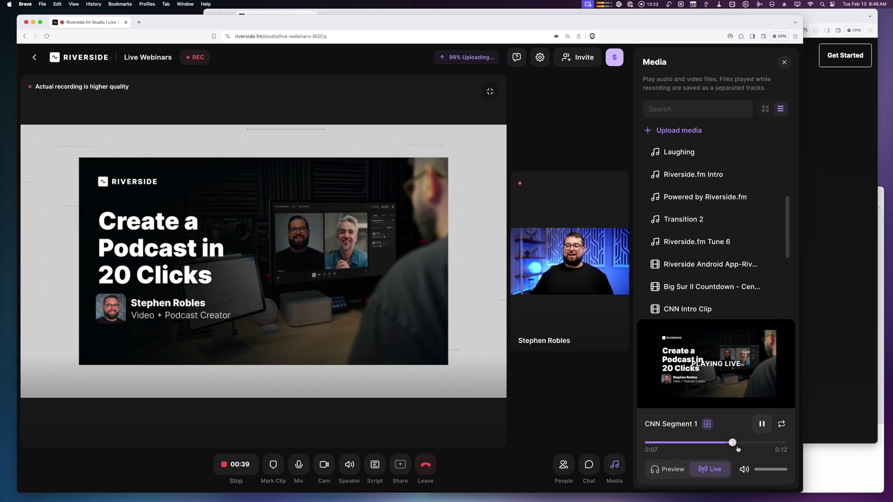
- Take the CNN clip off the live stage and present the uploaded slide deck
left_click(673, 470)
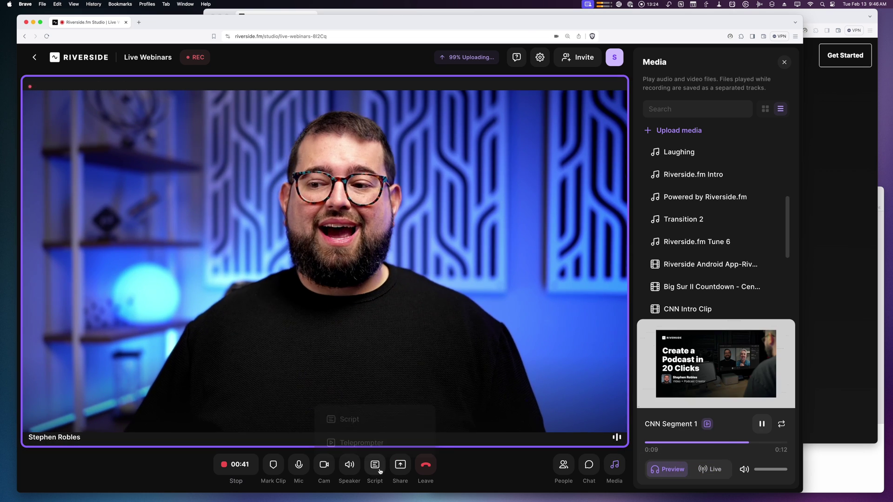
left_click(386, 433)
left_click(248, 405)
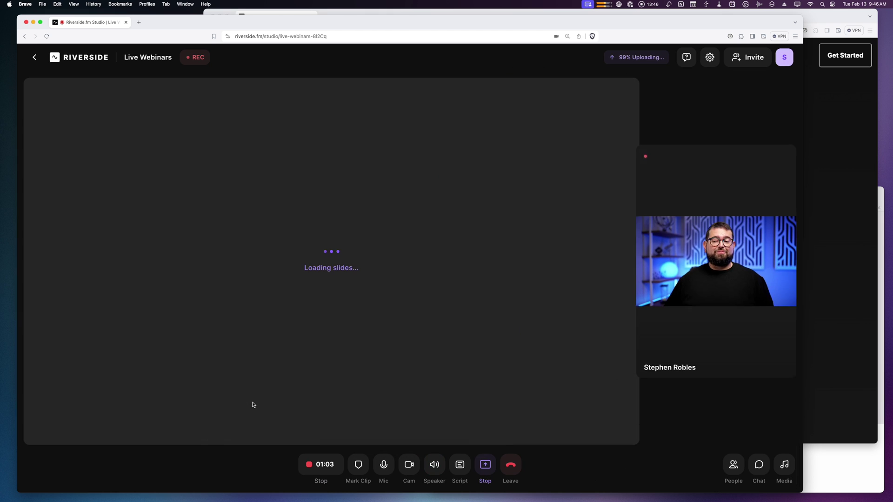
- Show slides 2 and 3, then stop the recording
left_click(151, 423)
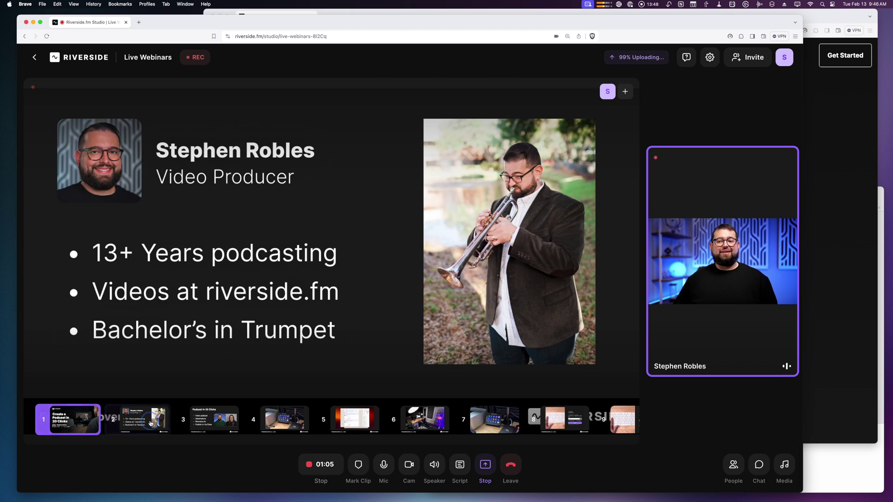
left_click(211, 425)
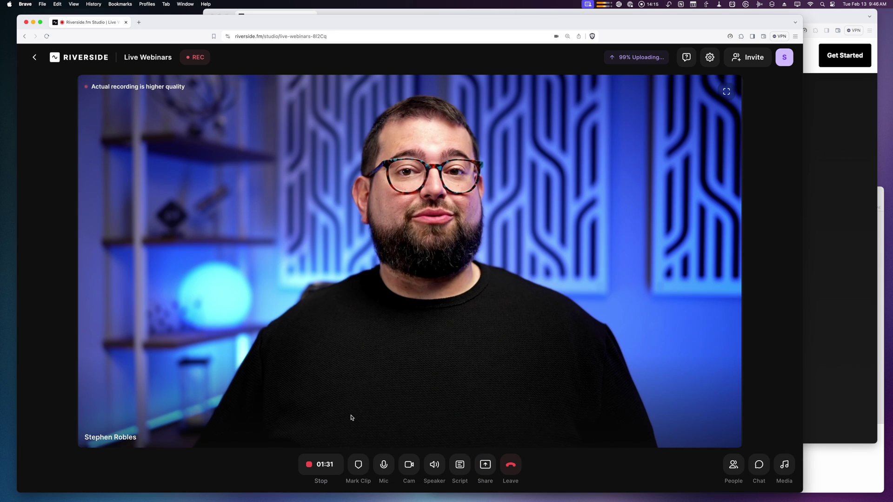
left_click(321, 464)
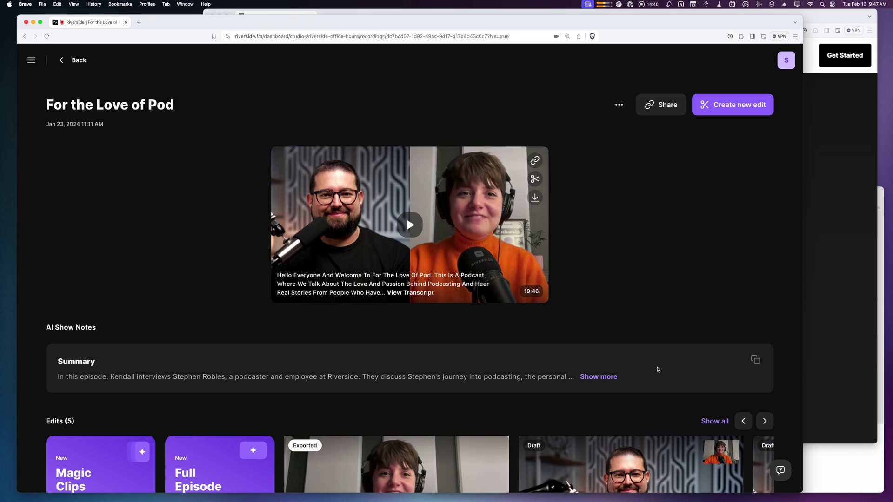
left_click(594, 376)
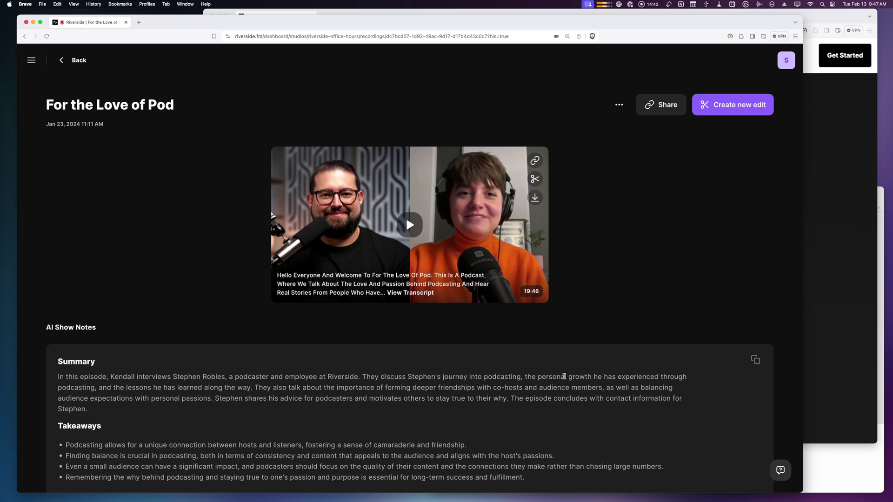
scroll(470, 343, "down", 5)
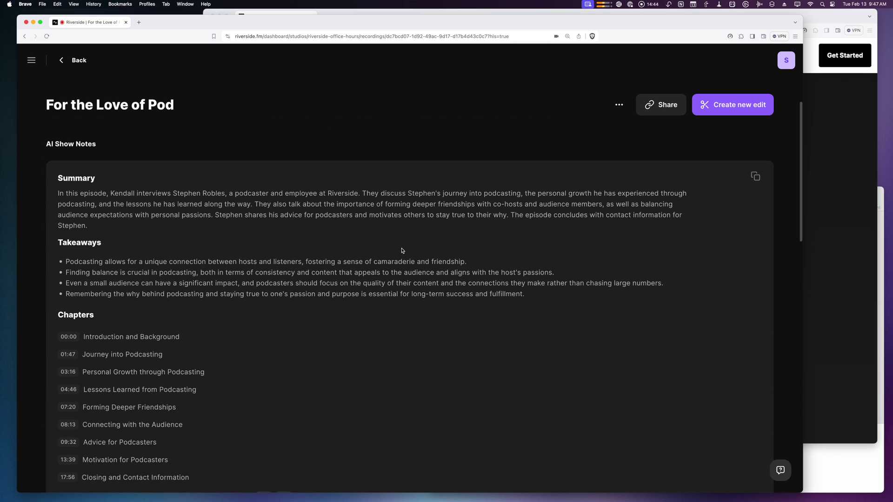
scroll(259, 311, "down", 2)
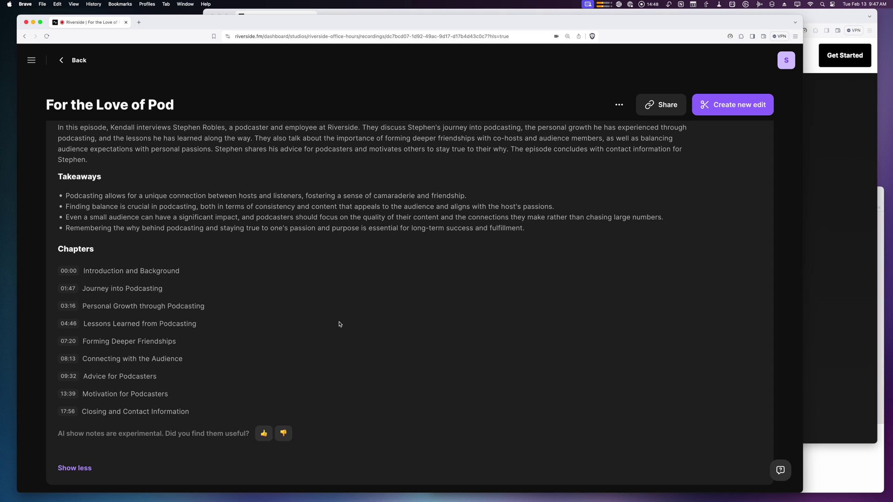
scroll(290, 186, "up", 10)
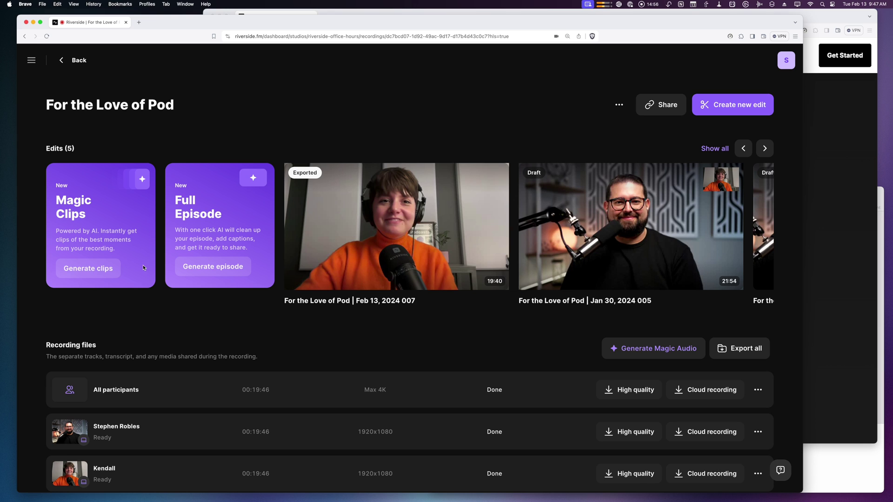
scroll(321, 342, "down", 5)
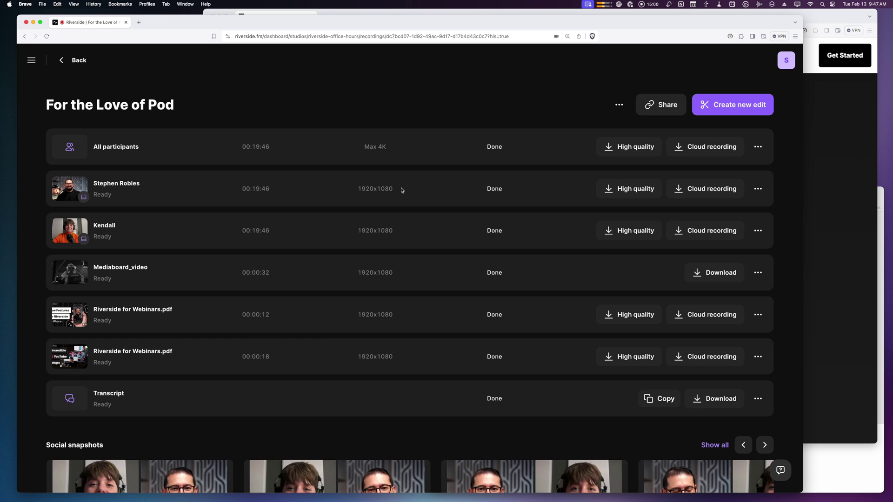
left_click(639, 194)
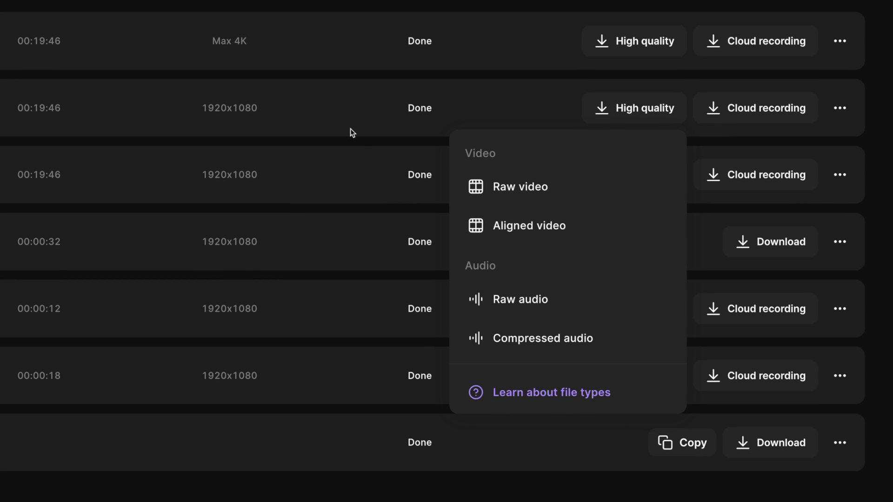
left_click(358, 142)
left_click(773, 243)
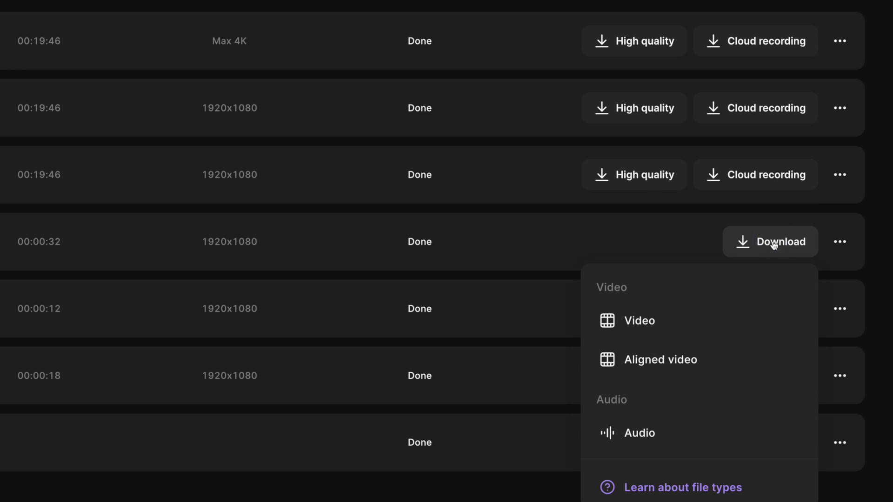
left_click(637, 214)
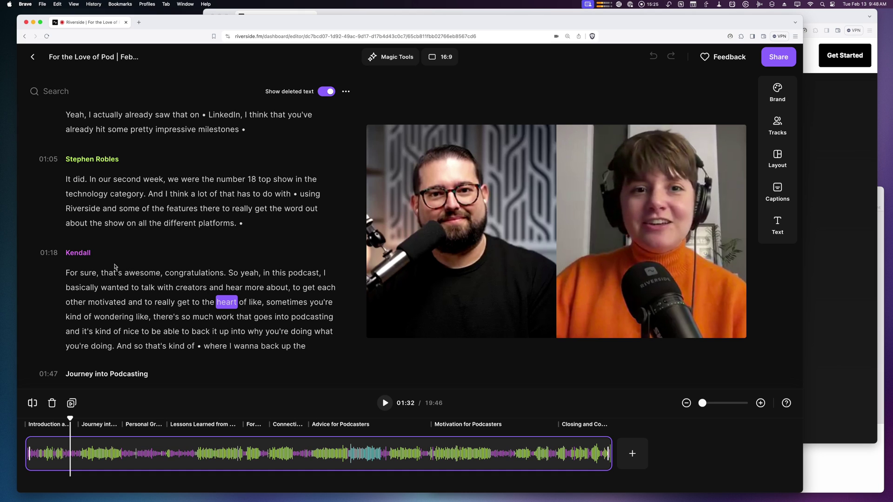
- Preview Episode 001 at 05:30 and around 11:02, then bring up the Layout settings
left_click(189, 456)
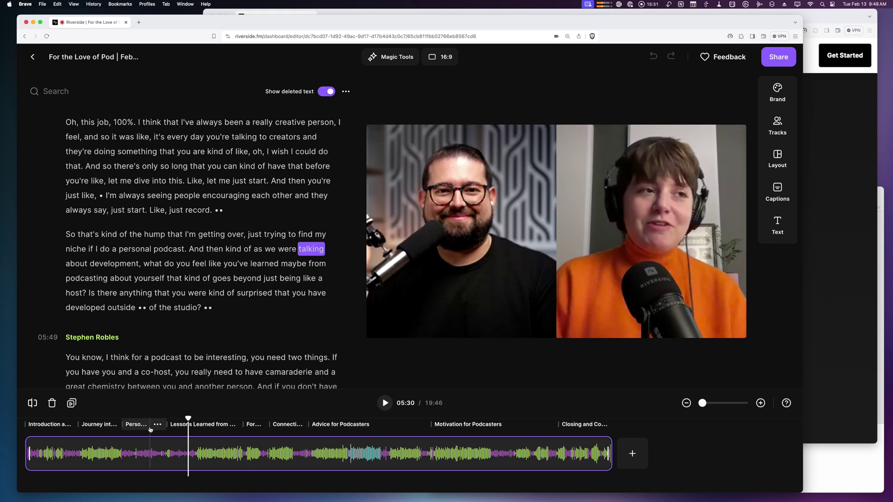
left_click(352, 418)
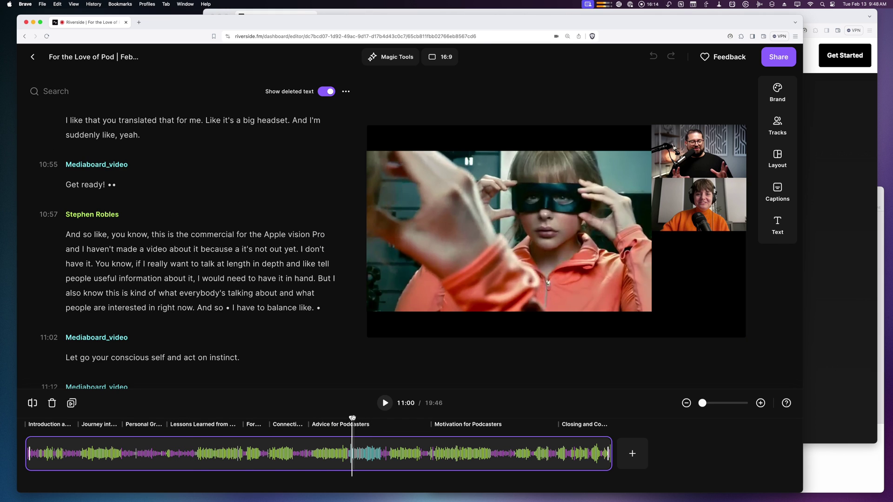
left_click_drag(349, 418, 354, 418)
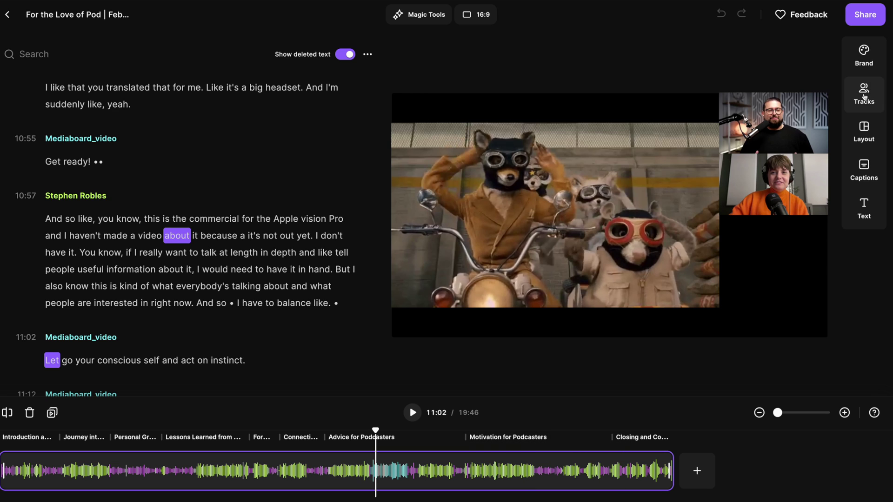
left_click(868, 133)
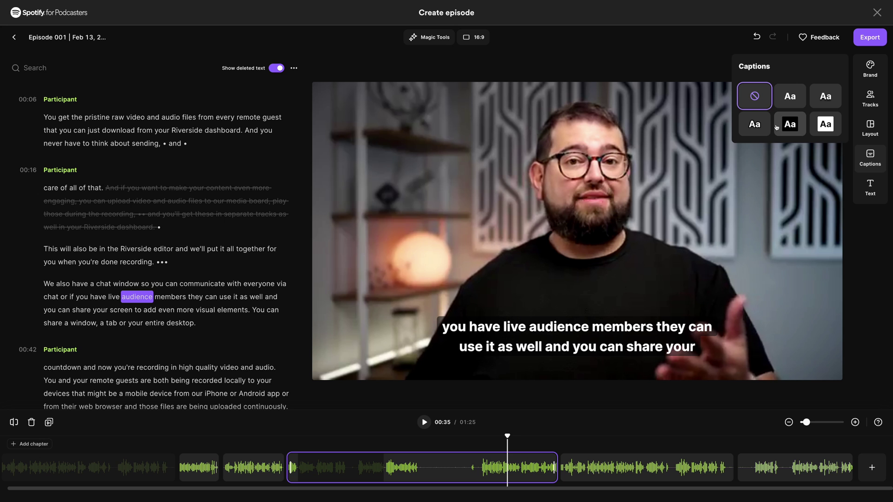
- Apply the fifth caption style and add a 'Stephen Robles' name title at the lower left
left_click(781, 125)
left_click(836, 217)
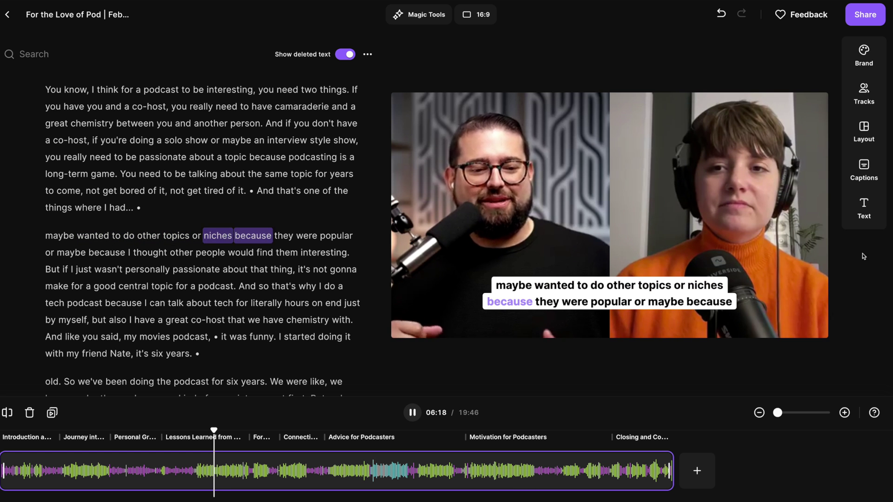
left_click(864, 208)
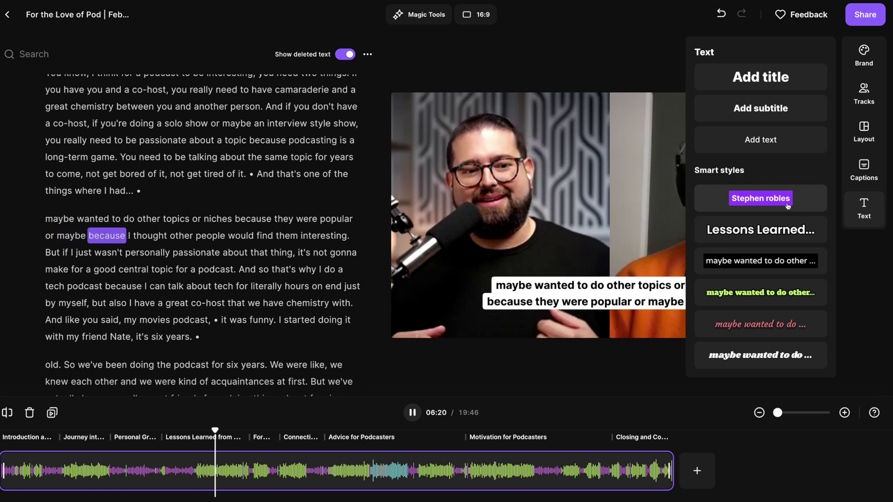
left_click(754, 198)
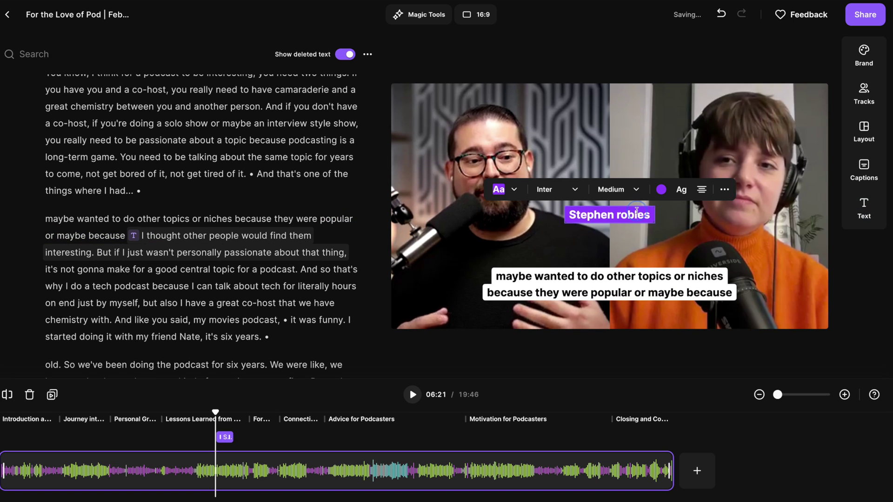
type("R")
key("Escape")
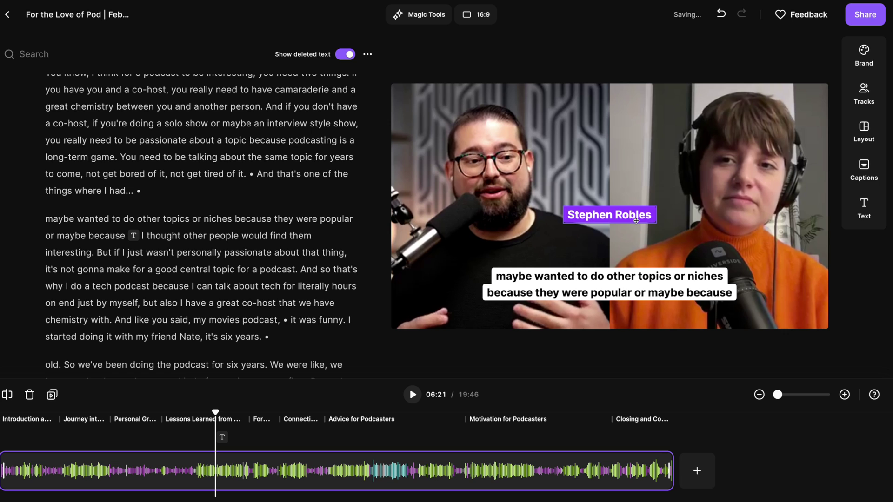
mouse_move(635, 215)
left_mouse_down()
mouse_move(529, 246)
mouse_move(515, 260)
left_mouse_up()
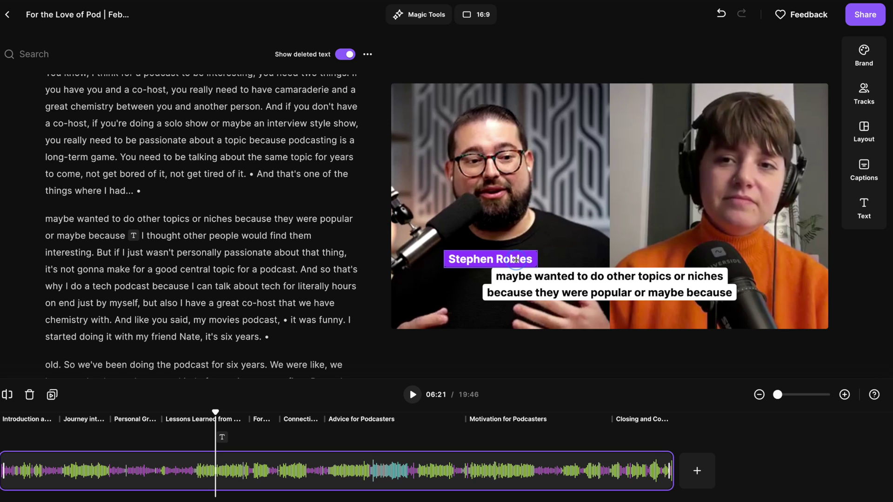
left_click(535, 260)
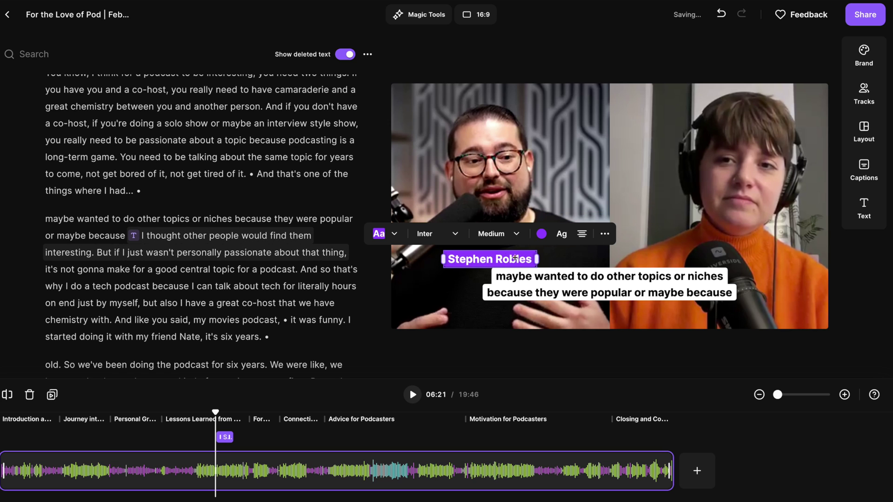
left_click(416, 233)
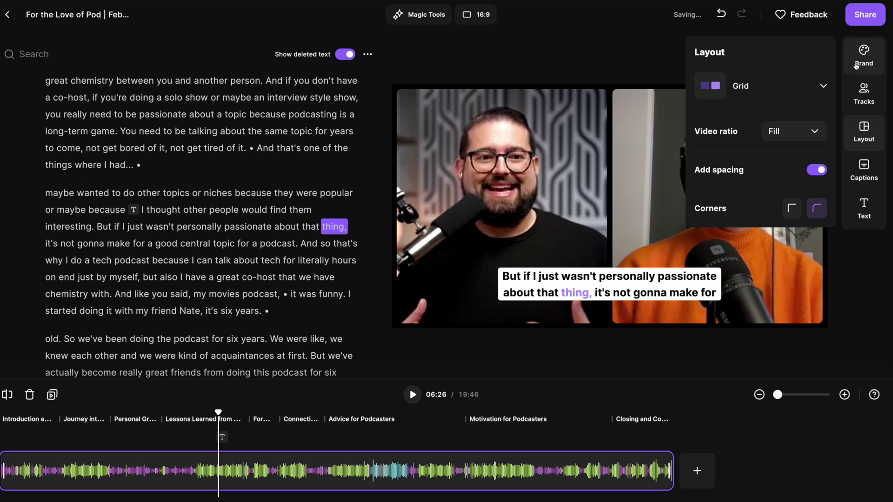
- Set the video background to the purple gradient from the Brand settings
left_click(865, 65)
left_click(783, 235)
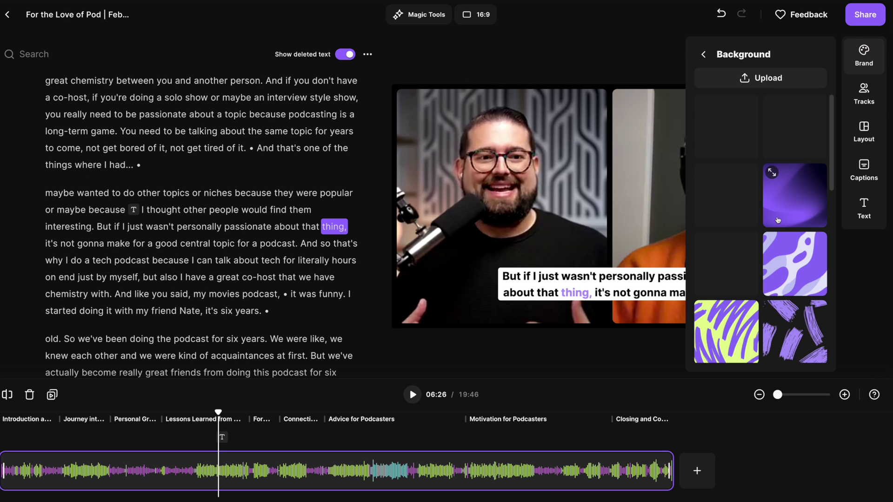
left_click(775, 147)
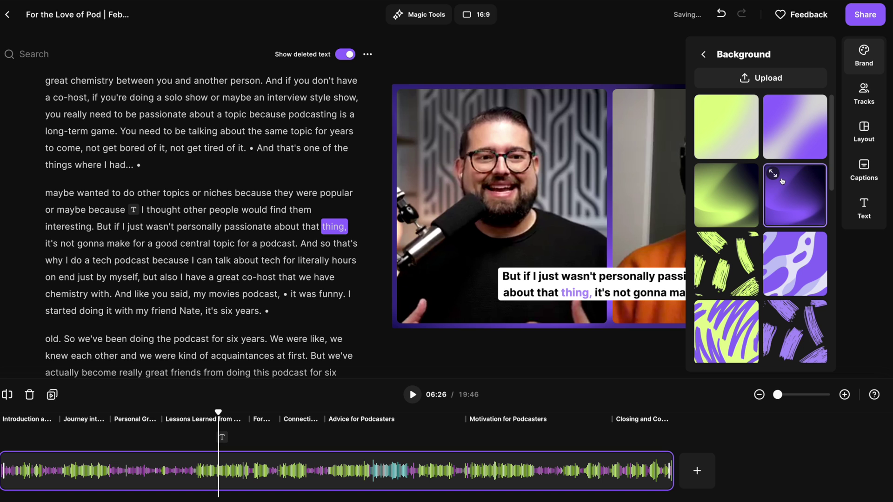
left_click(623, 39)
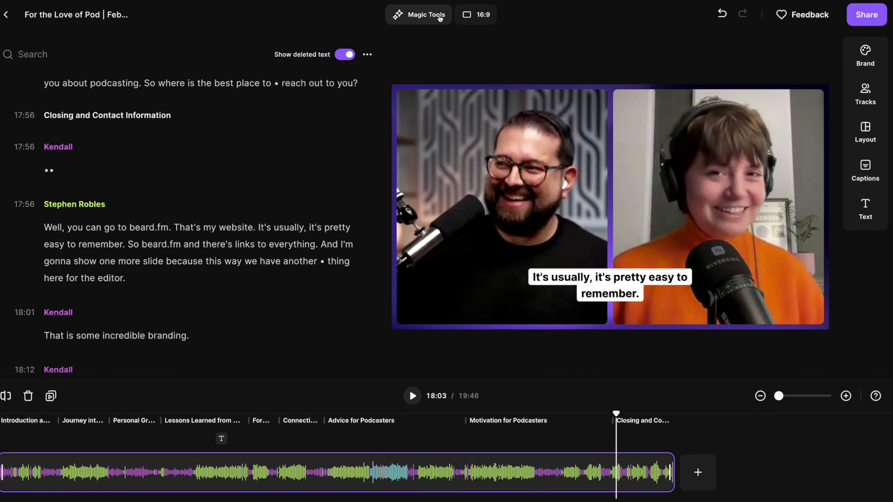
- Apply the Natural conversation pace after comparing Balanced and Fast, removing three pauses
left_click(437, 17)
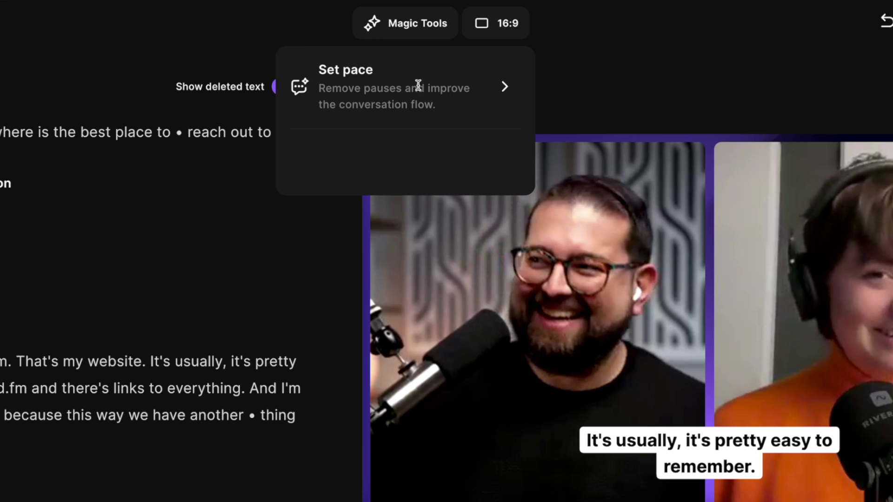
left_click(498, 87)
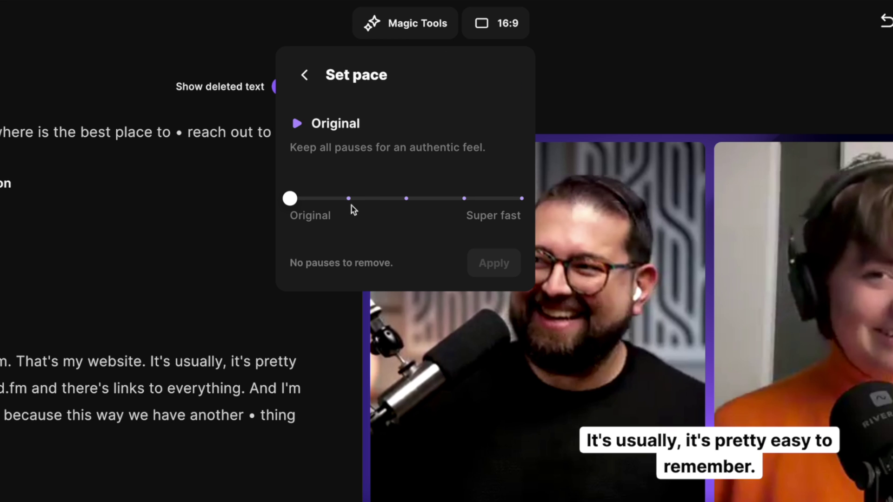
left_click(406, 199)
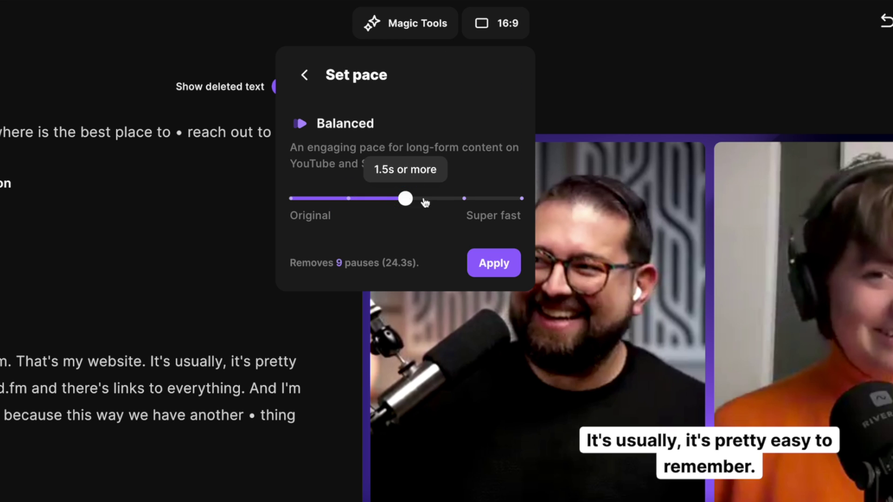
left_click(464, 199)
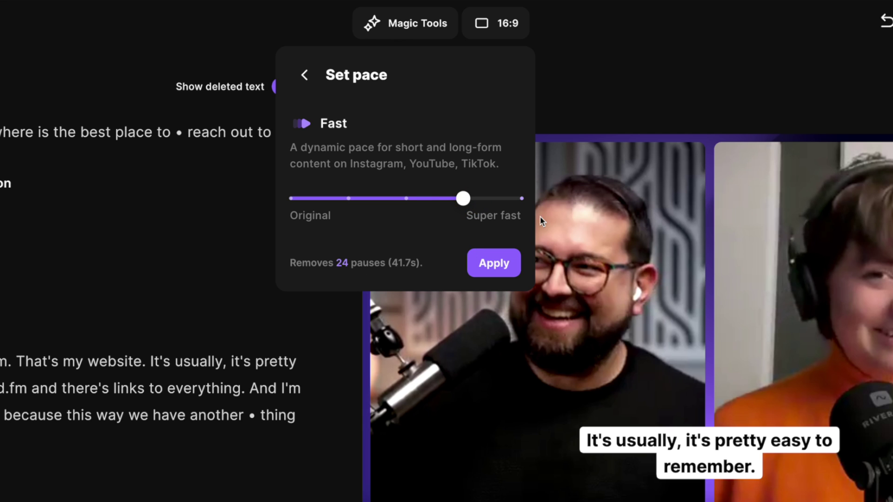
left_click(349, 199)
left_click(412, 201)
mouse_move(413, 205)
left_mouse_down()
mouse_move(453, 205)
mouse_move(369, 205)
left_mouse_up()
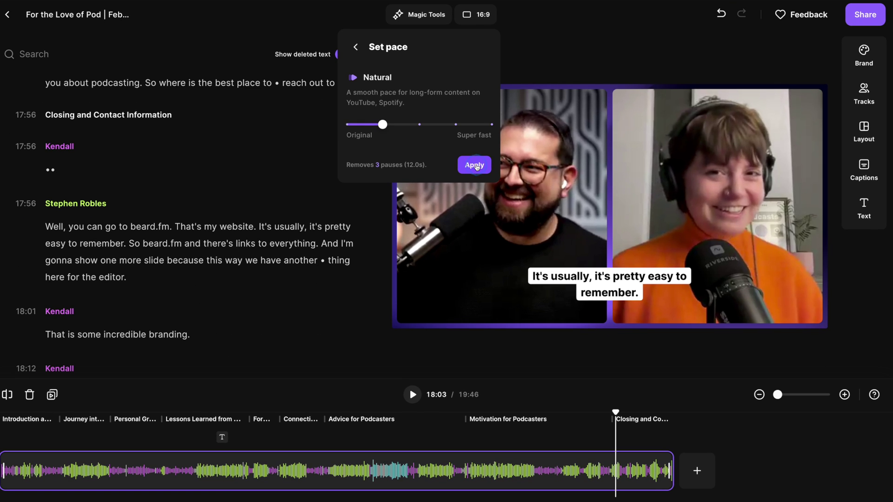
left_click(474, 165)
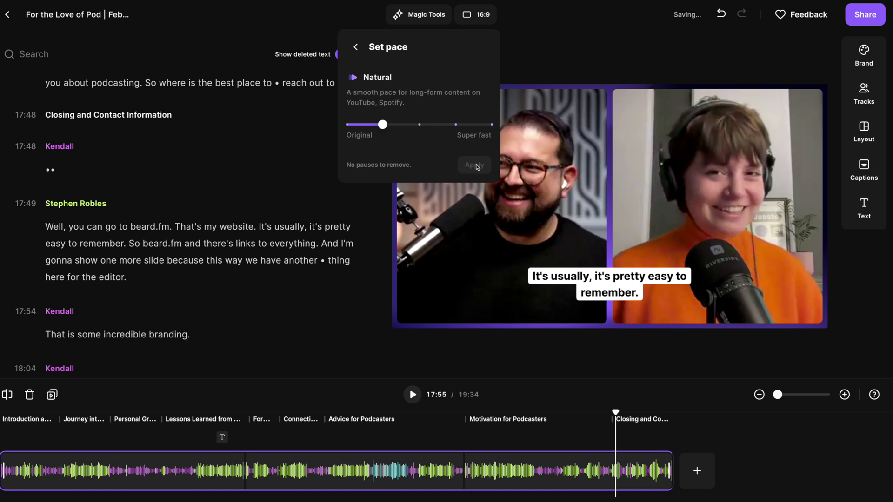
- Check the trimmed timeline just past 07:11
left_click(251, 488)
scroll(202, 474, "up", 5)
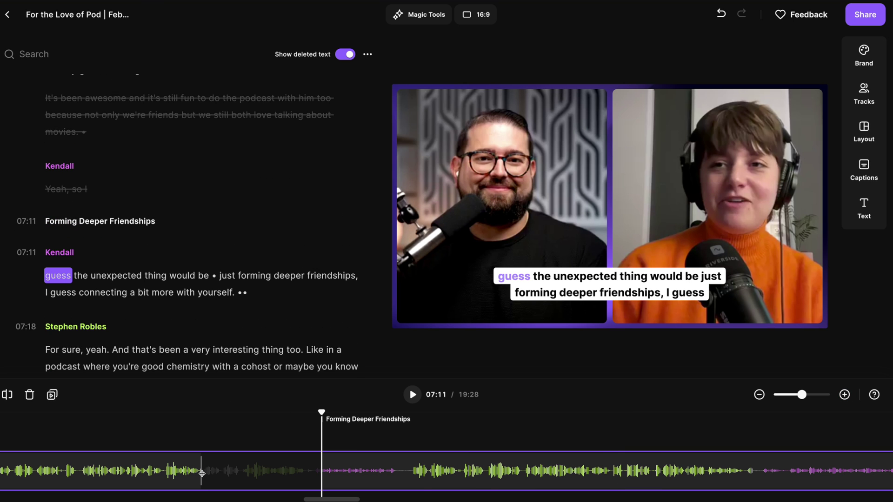
mouse_move(202, 473)
left_mouse_down()
mouse_move(222, 479)
mouse_move(211, 478)
left_mouse_up()
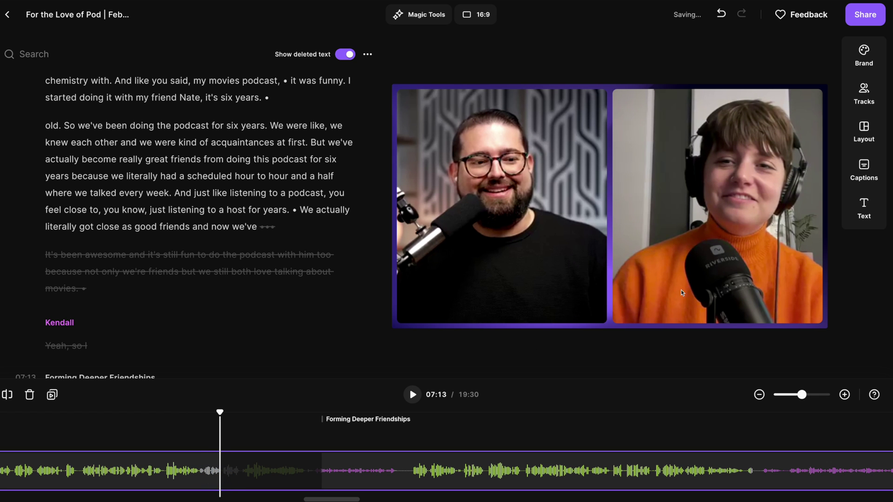
- Choose 2160p 4K as the export video quality
left_click(864, 19)
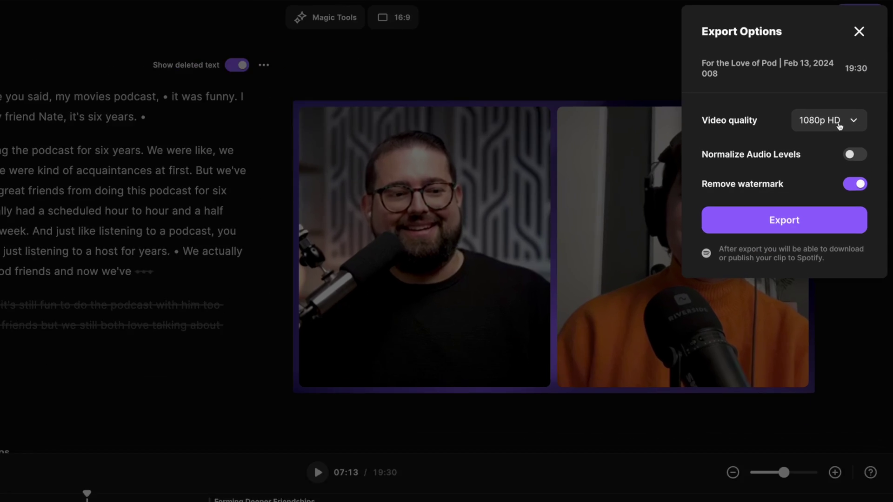
left_click(847, 103)
left_click(823, 286)
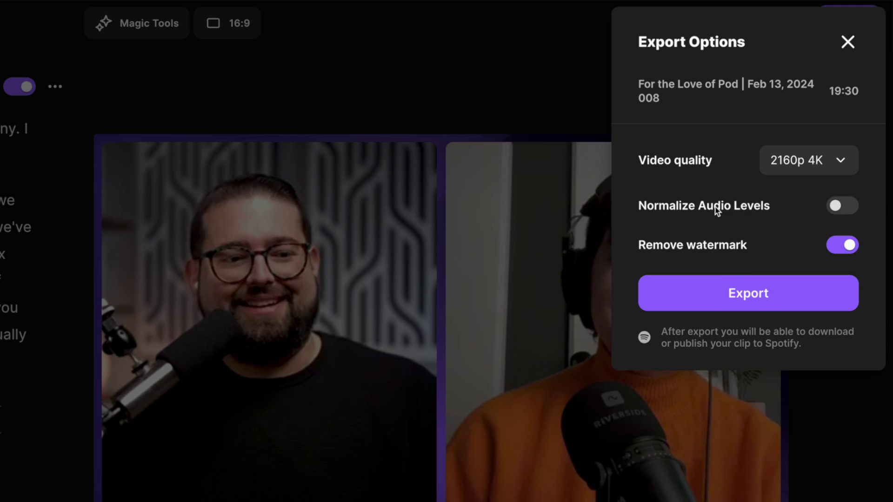